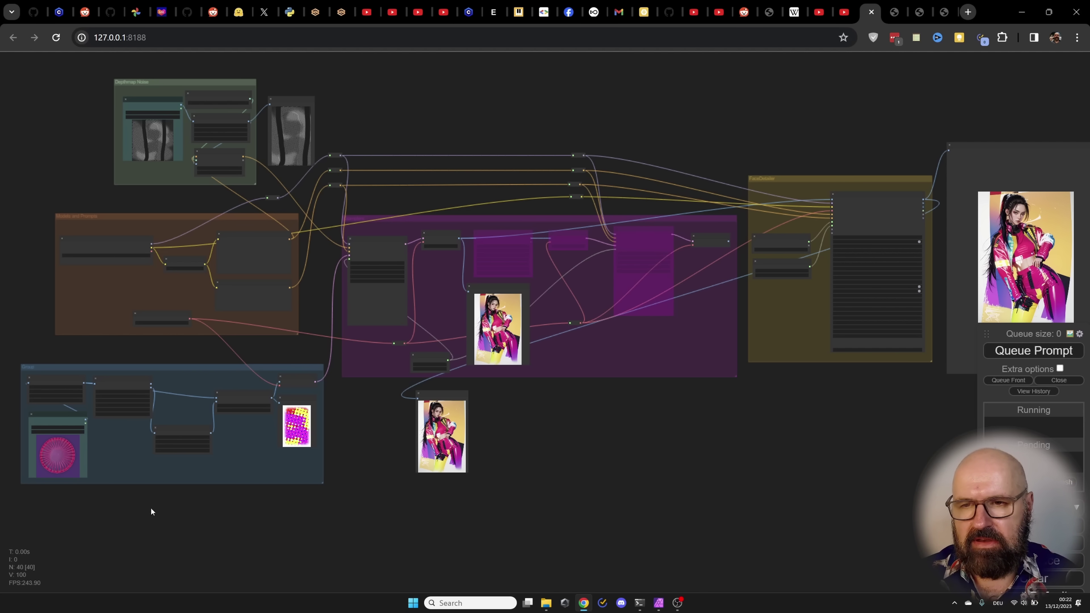
Nudge the Load Image, both Upscale Image, Image Padding and Image Blending Mode nodes so links run neatly
scroll(112, 520, "up", 5)
left_click_drag(184, 507, 422, 565)
scroll(483, 514, "up", 3)
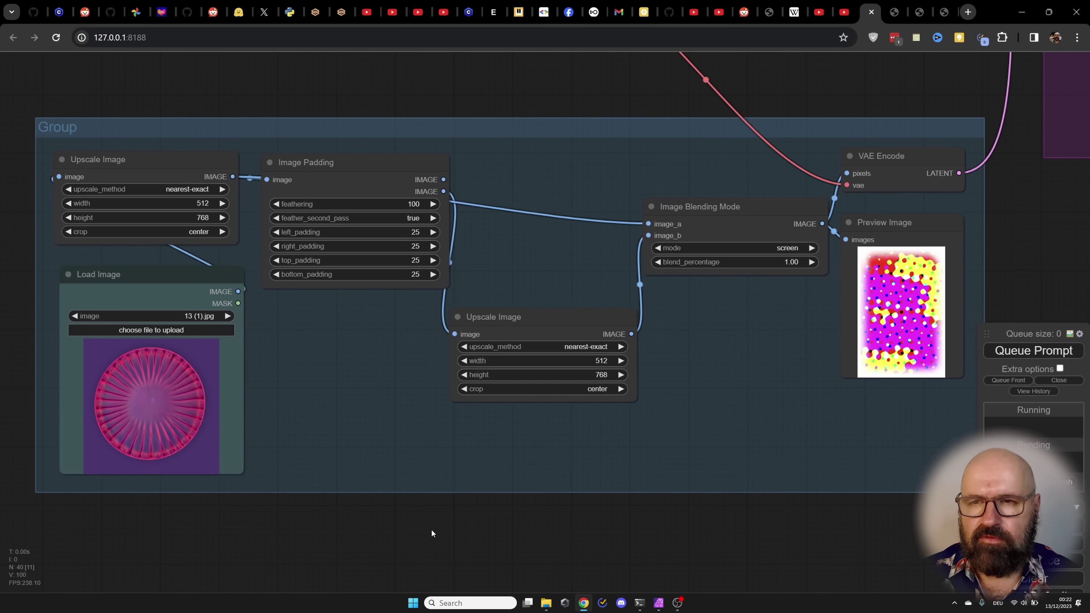
mouse_move(163, 277)
left_mouse_down()
mouse_move(134, 279)
mouse_move(147, 281)
left_mouse_up()
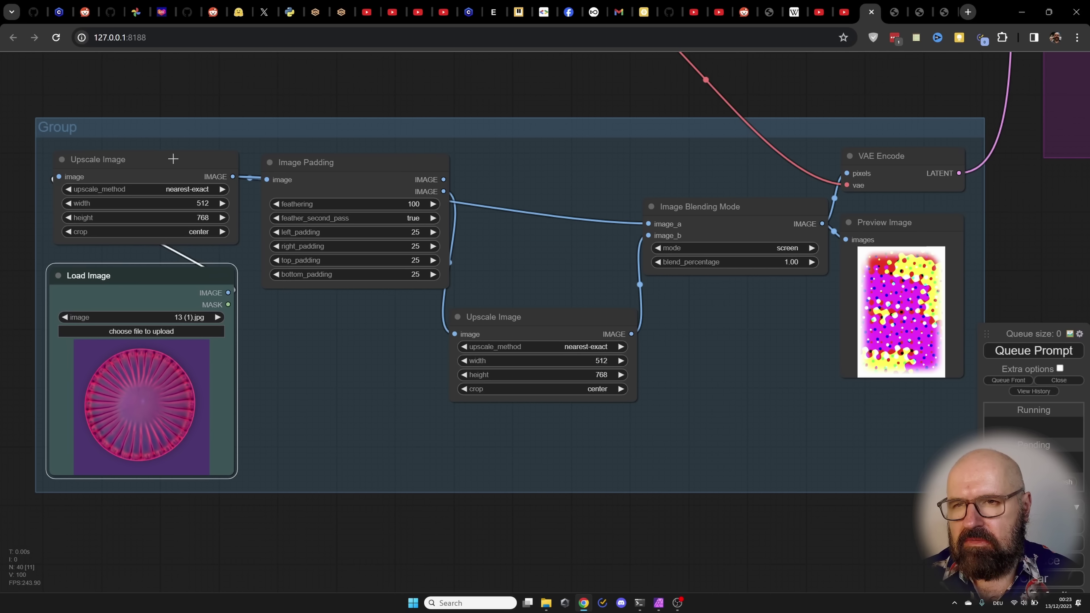
mouse_move(169, 155)
left_mouse_down()
mouse_move(189, 157)
mouse_move(166, 161)
left_mouse_up()
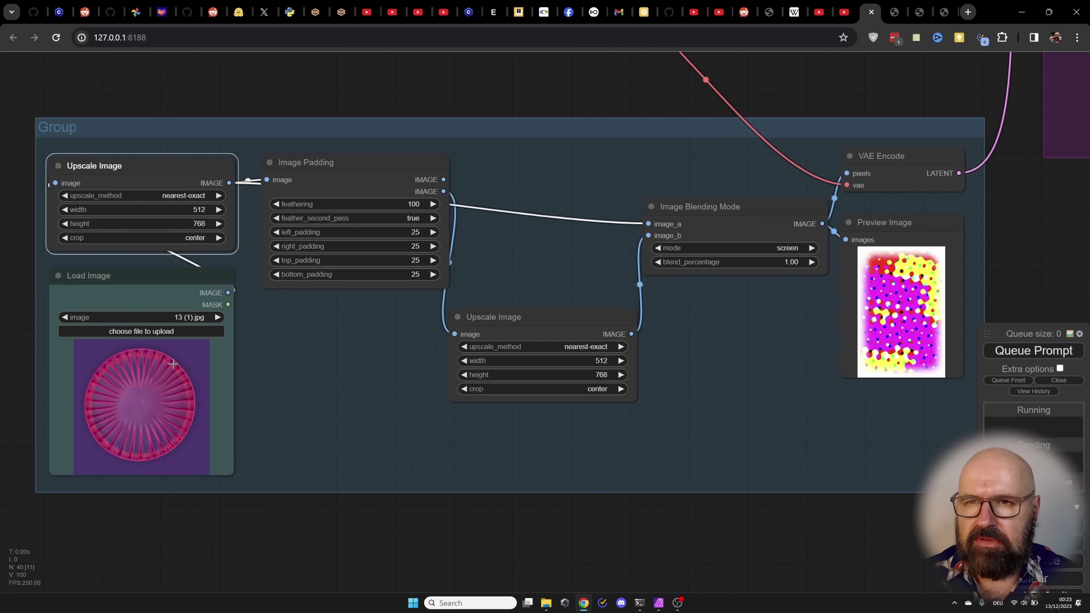
left_click_drag(341, 162, 354, 161)
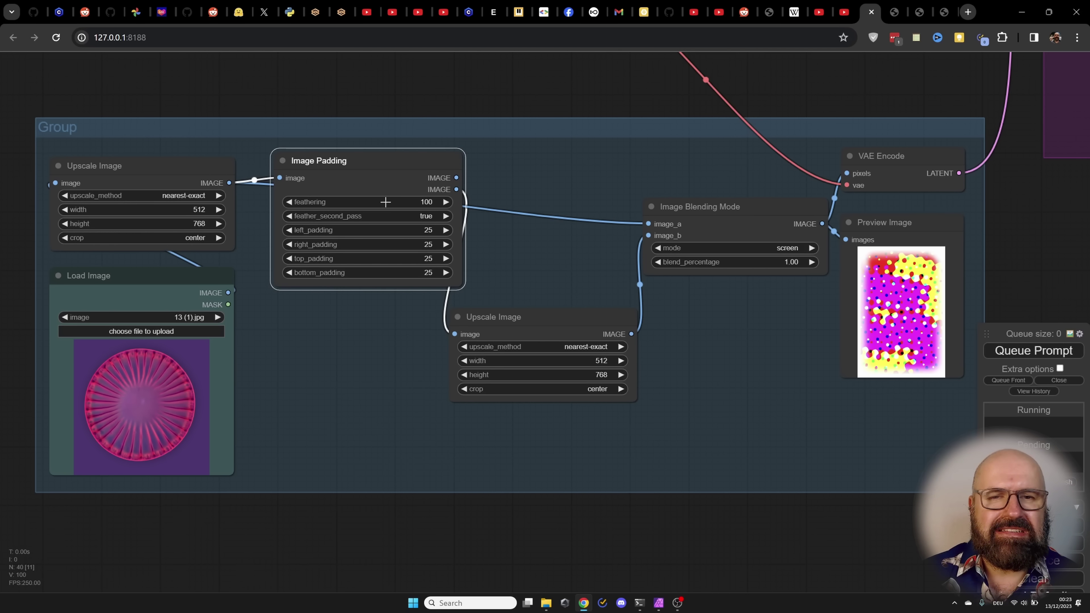
left_click_drag(563, 322, 561, 311)
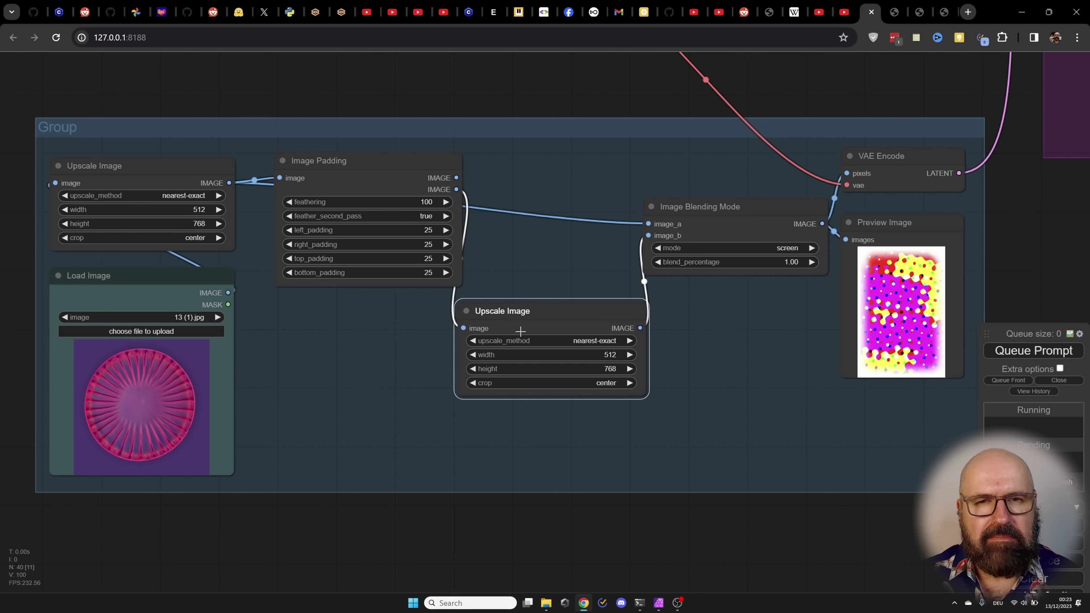
left_click_drag(713, 235, 710, 225)
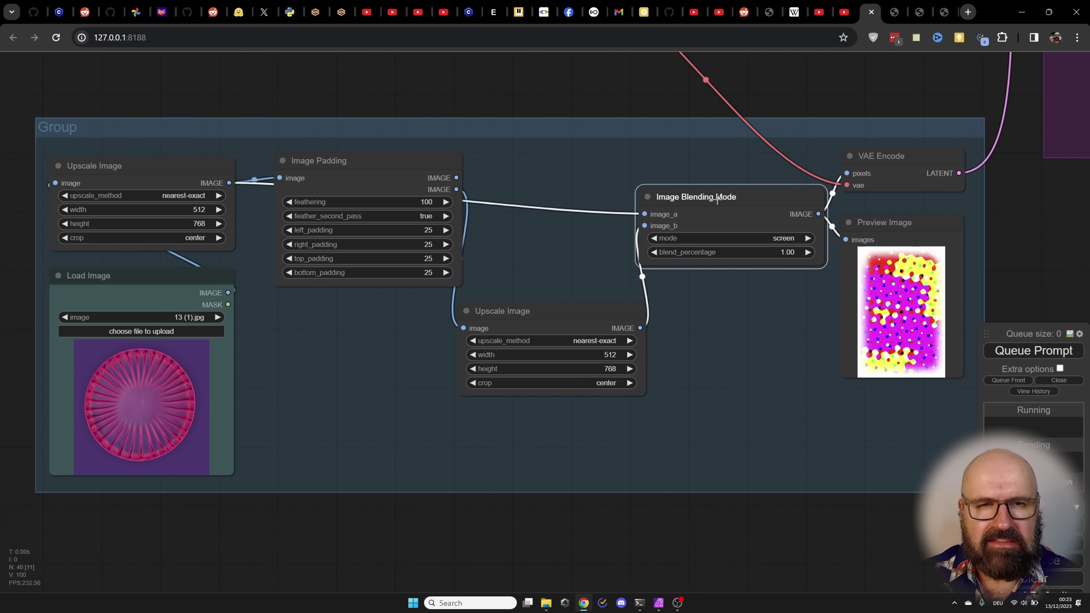
scroll(944, 296, "up", 9)
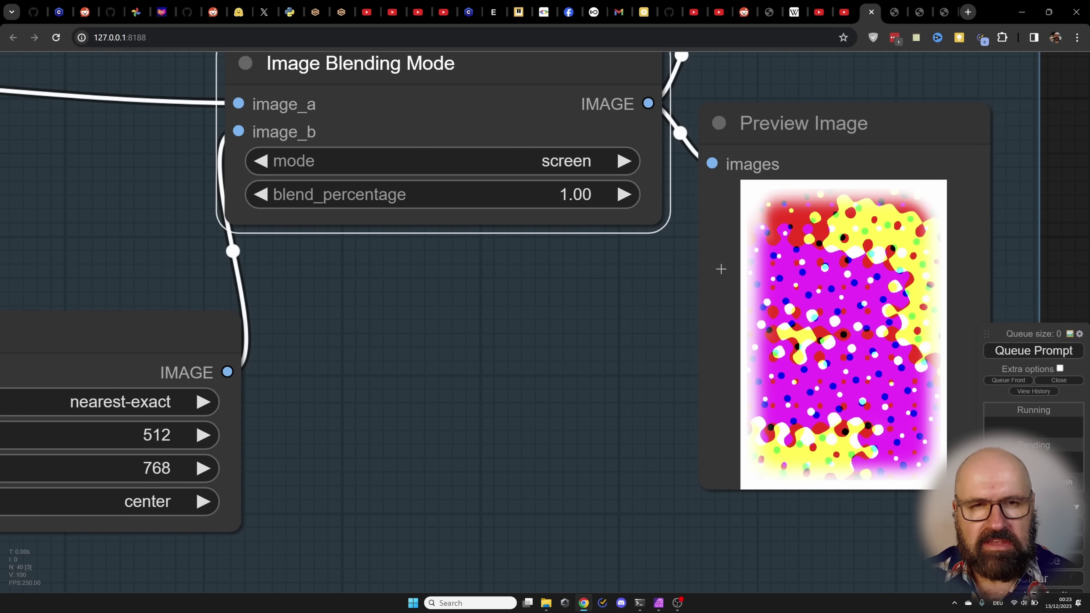
scroll(612, 347, "down", 10)
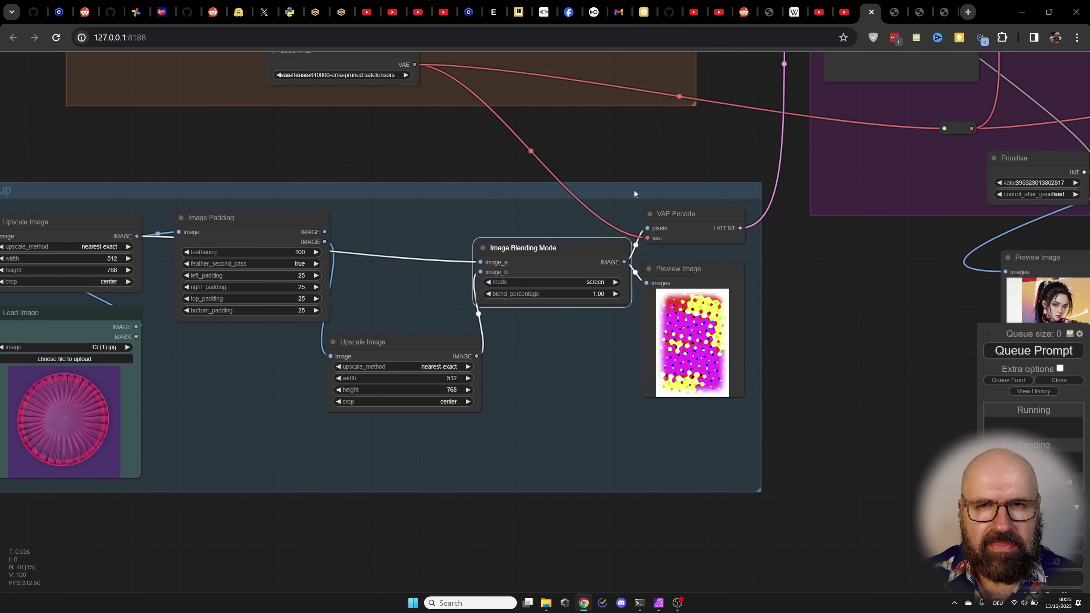
left_click_drag(628, 180, 675, 493)
scroll(515, 392, "up", 4)
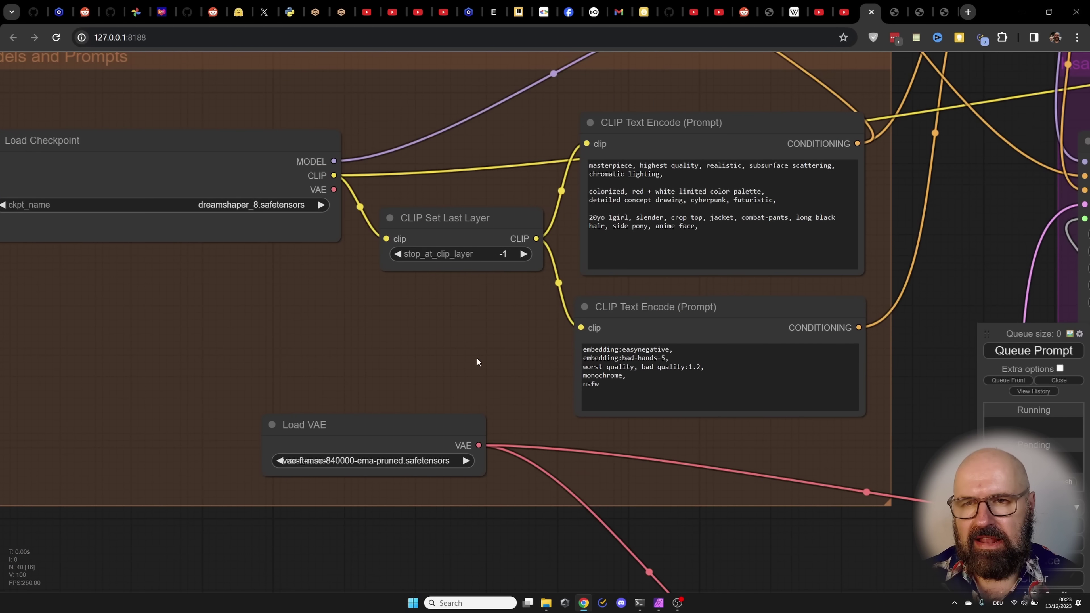
left_click(157, 140)
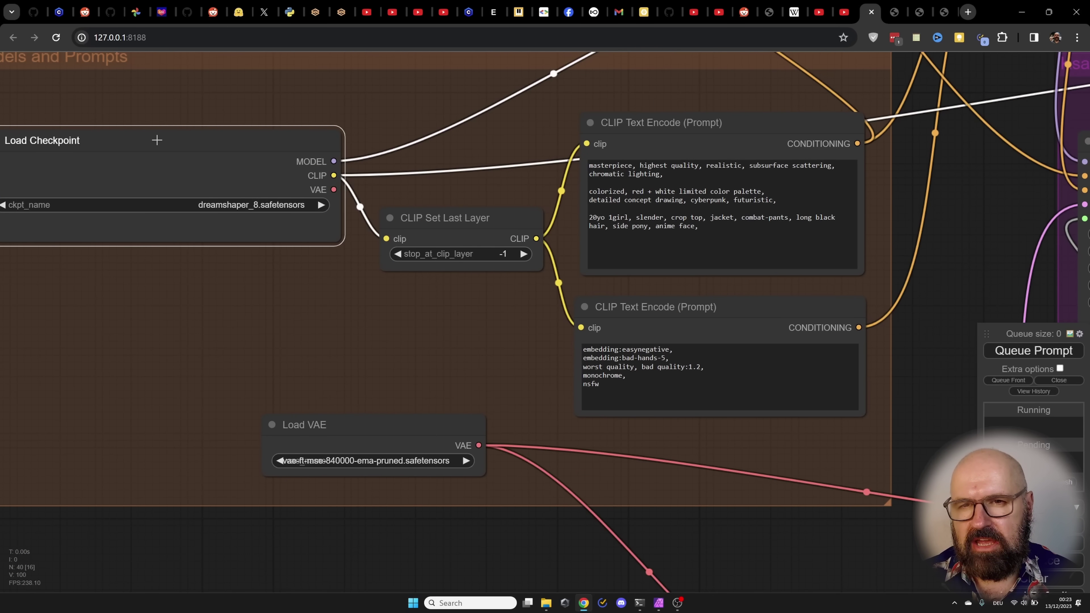
left_click(475, 220)
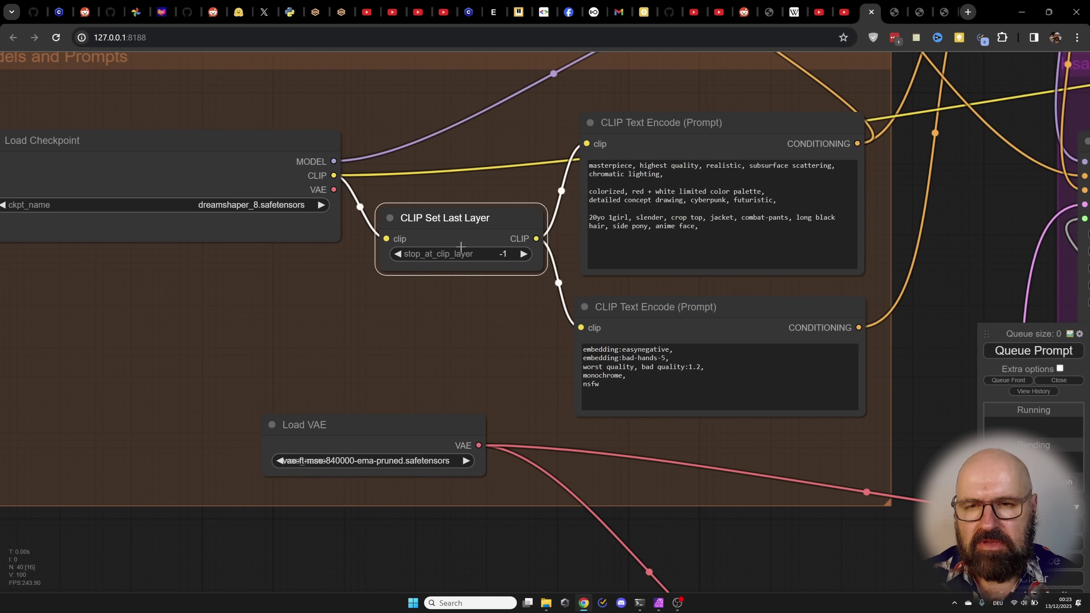
left_click(367, 423)
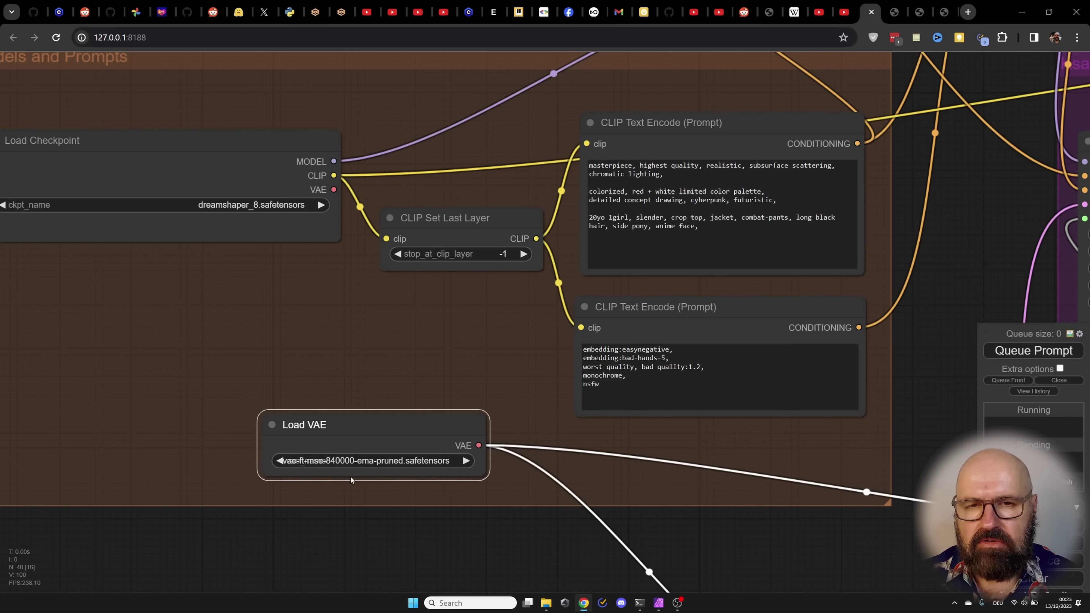
left_click(726, 307)
left_click(722, 121)
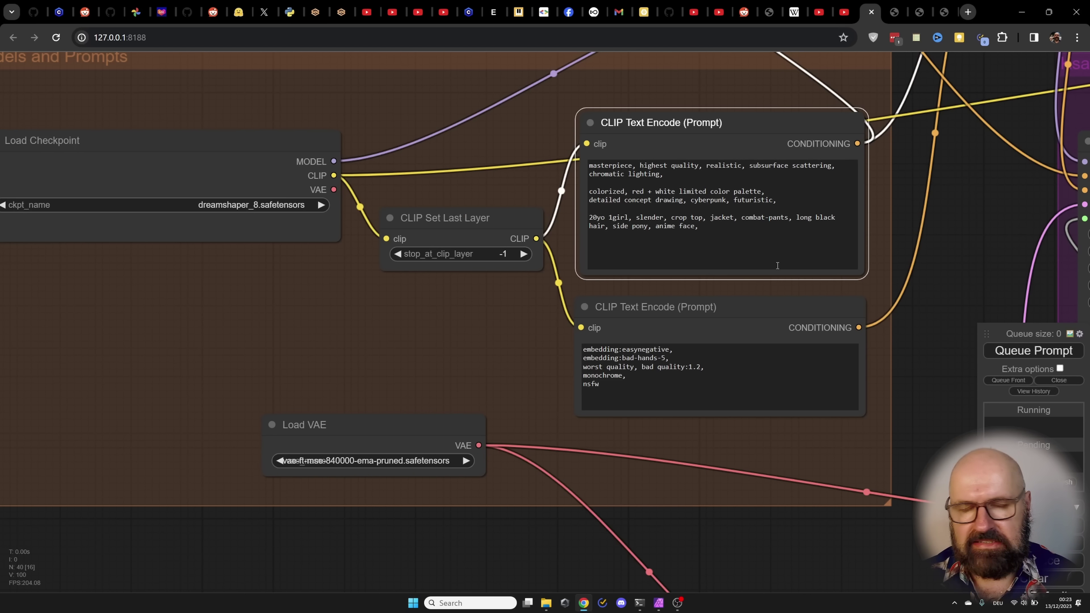
scroll(756, 291, "down", 8)
Reposition the Load Image, Load ControlNet Model and Upscale Image nodes in the Depthmap Noise group
left_click_drag(690, 148, 598, 372)
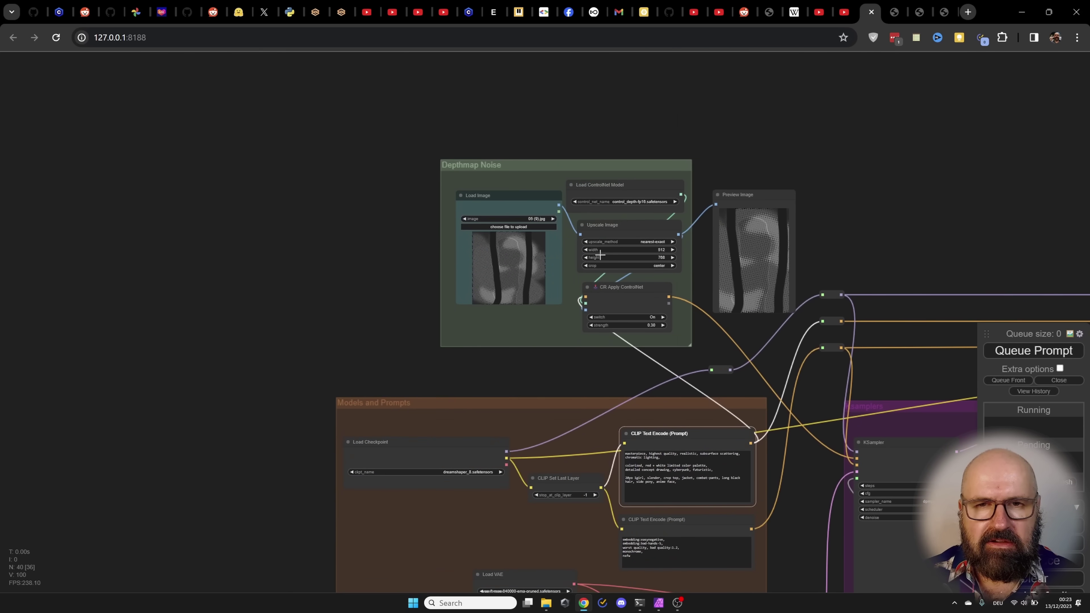
scroll(588, 280, "up", 5)
scroll(589, 281, "up", 3)
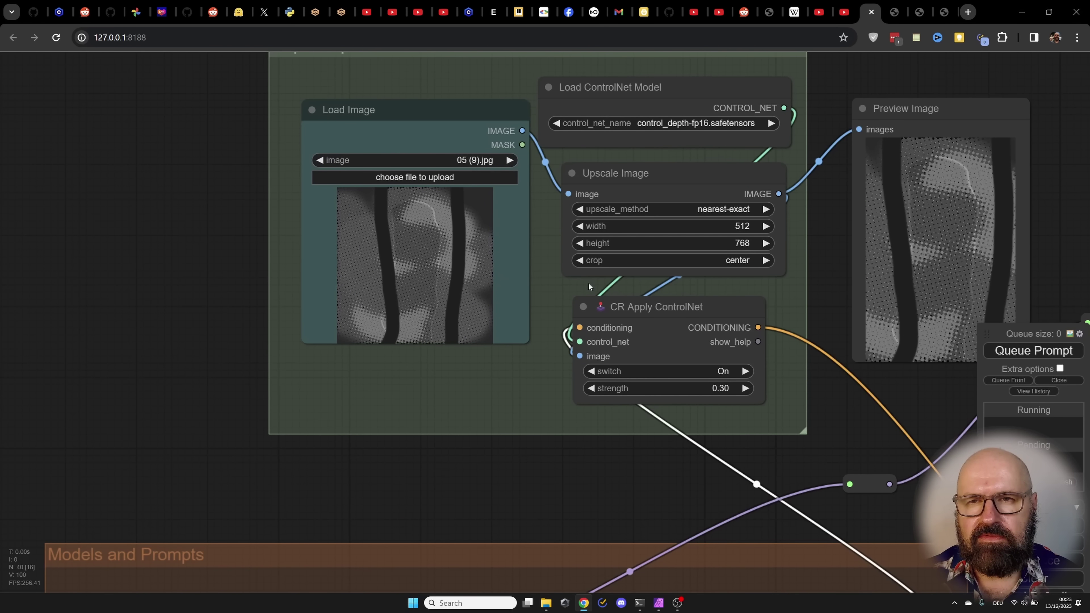
left_click_drag(429, 112, 415, 127)
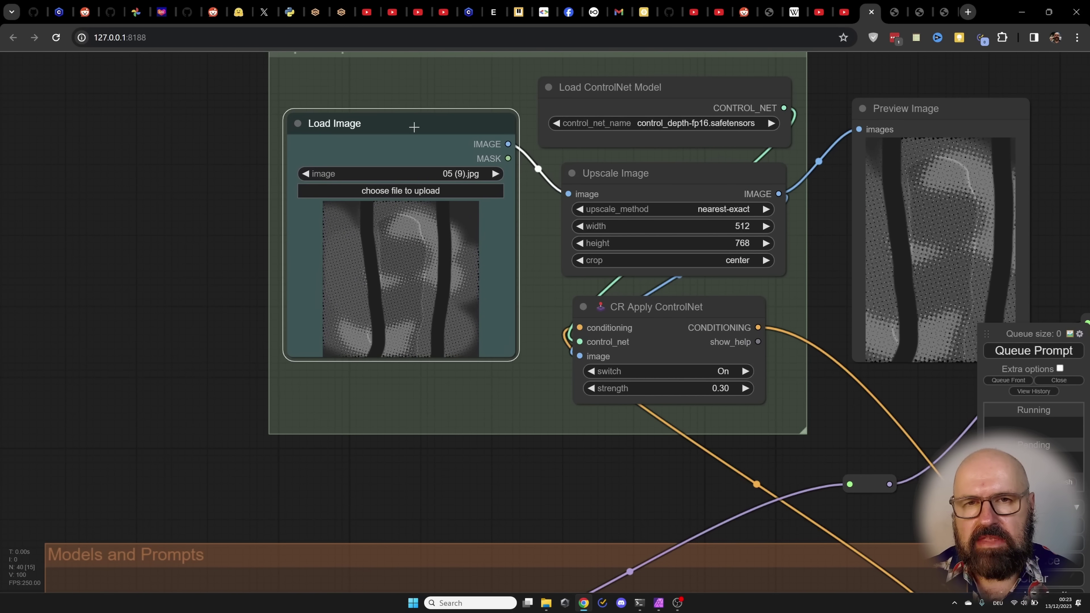
left_click_drag(641, 84, 642, 81)
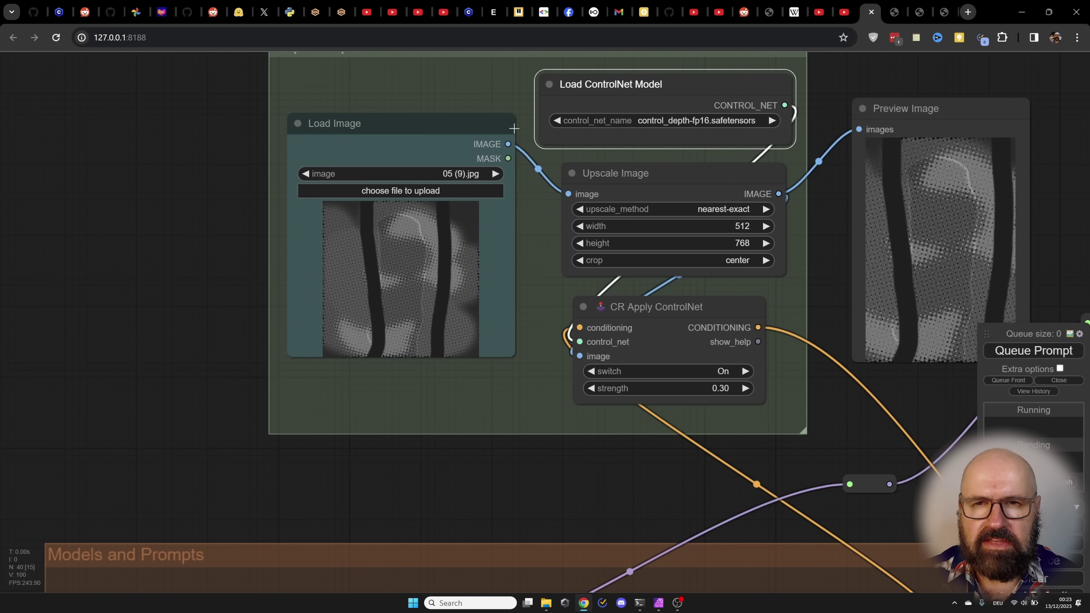
left_click_drag(421, 127, 428, 133)
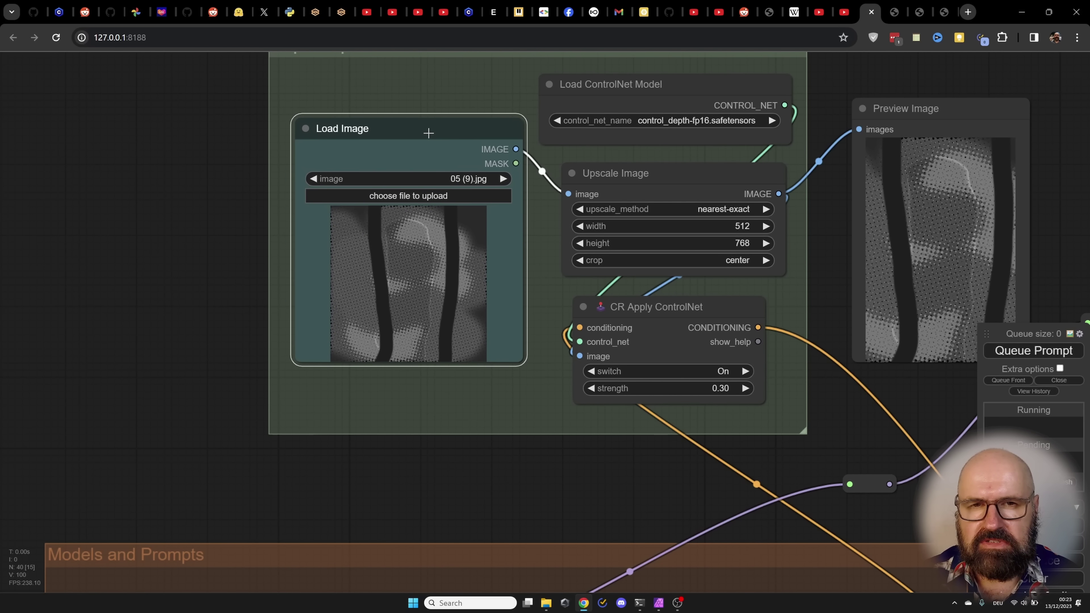
left_click(661, 171)
left_click_drag(661, 171, 663, 173)
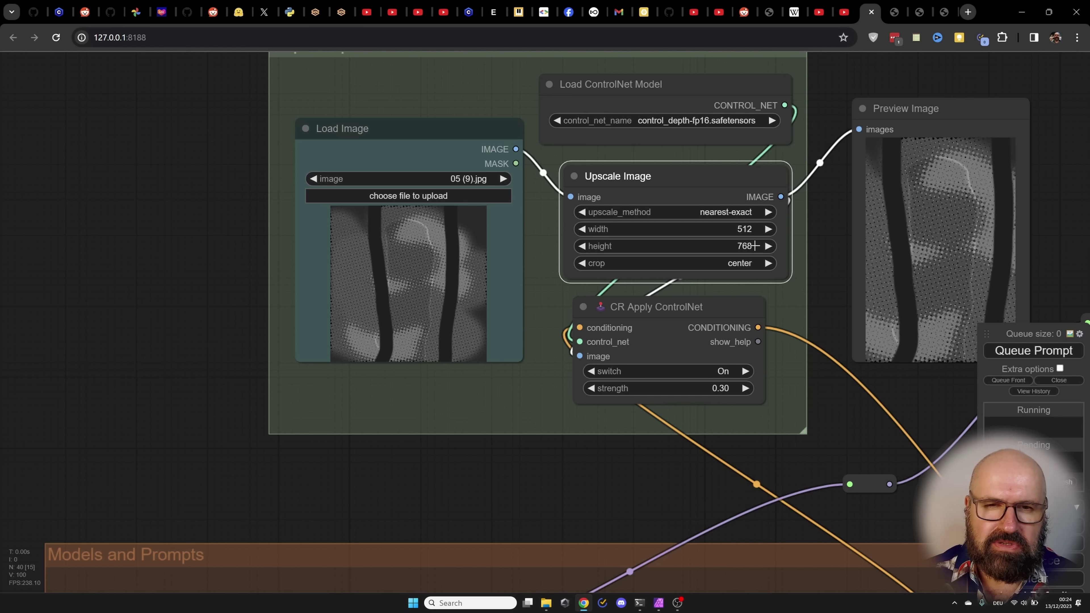
Shift the CR Apply ControlNet and Preview Image nodes into tidier positions
left_click_drag(665, 314, 674, 325)
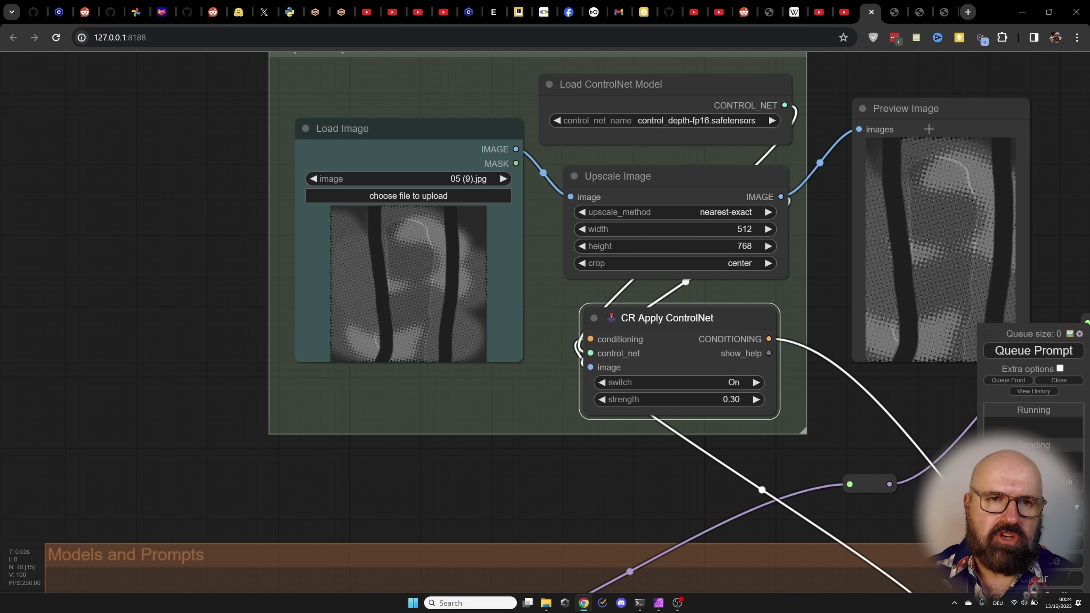
mouse_move(904, 112)
left_mouse_down()
mouse_move(895, 88)
mouse_move(892, 105)
left_mouse_up()
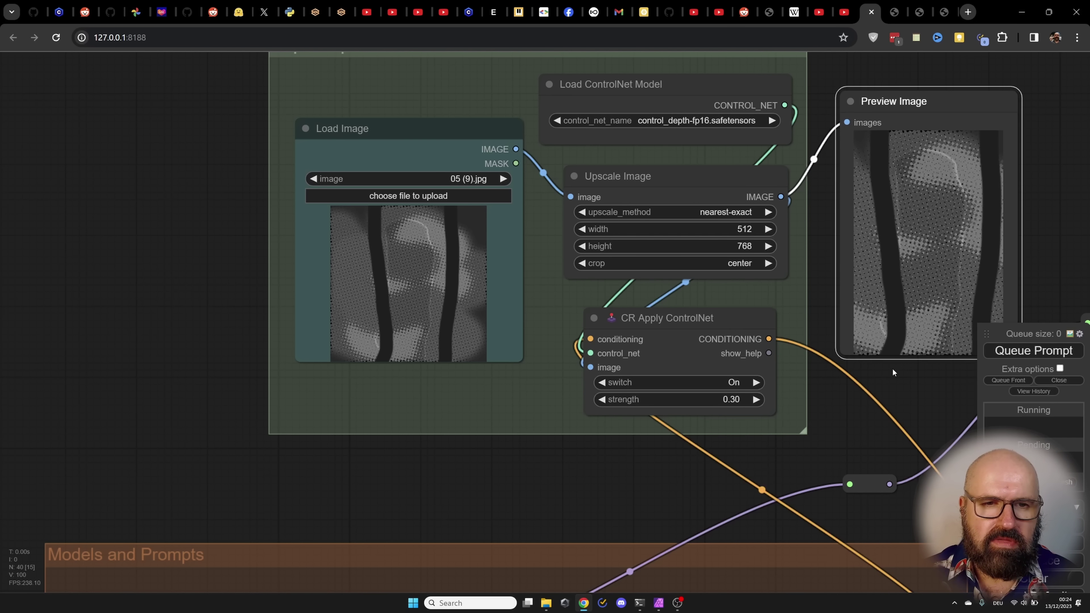
left_click_drag(881, 378, 793, 396)
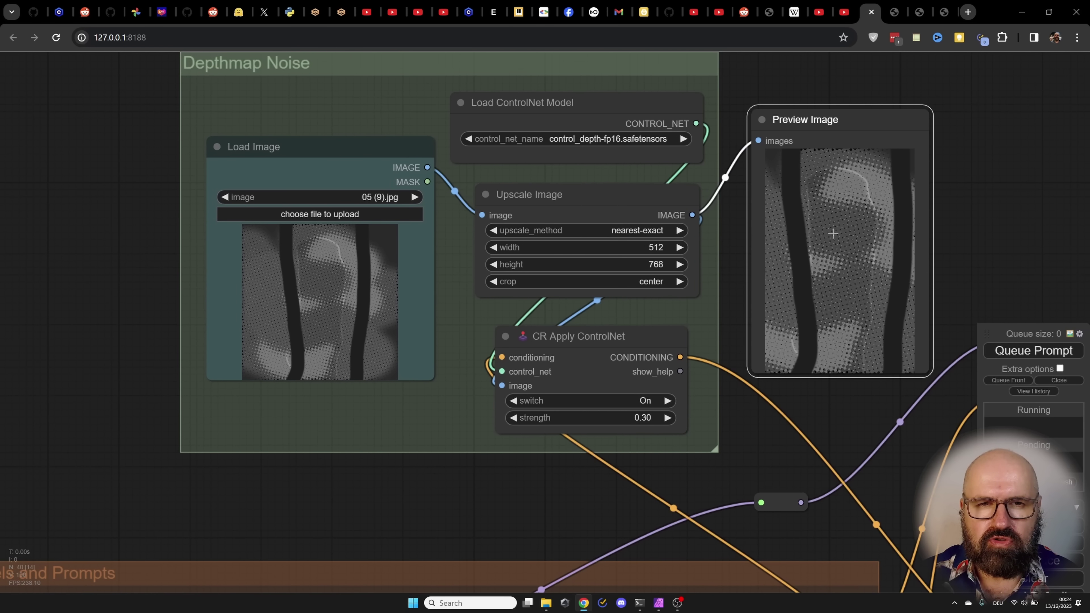
left_click_drag(823, 126, 833, 125)
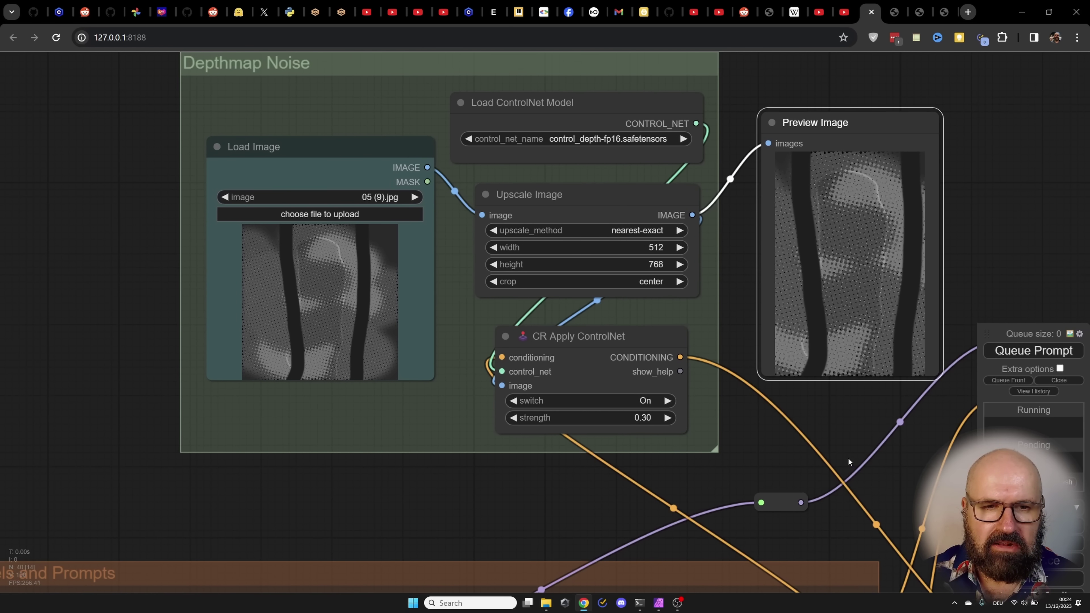
left_click_drag(848, 457, 607, 310)
left_click_drag(713, 462, 399, 204)
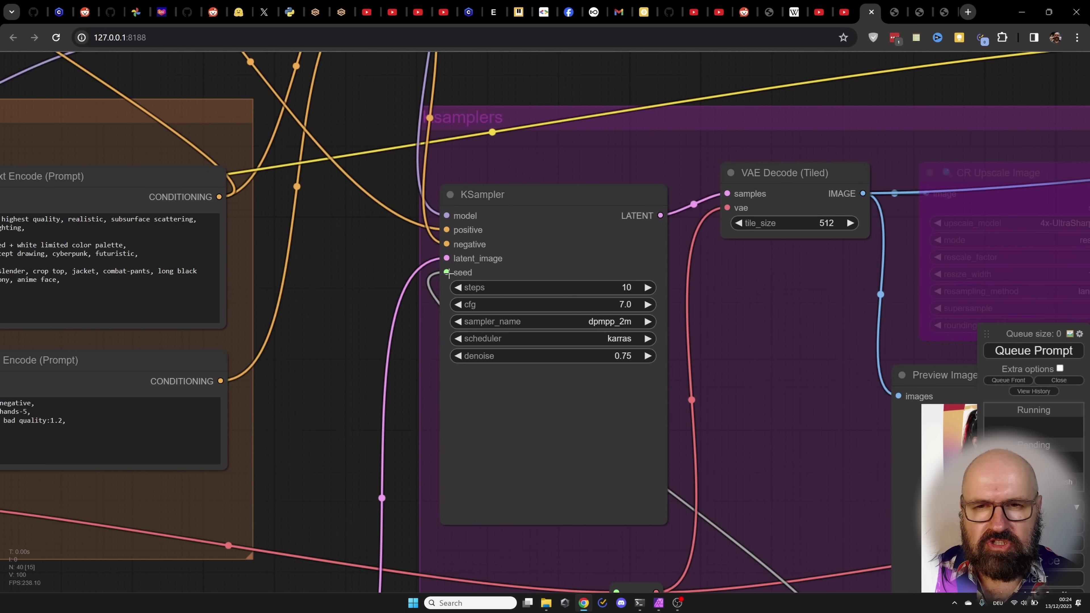
mouse_move(783, 173)
left_mouse_down()
mouse_move(766, 199)
mouse_move(770, 187)
left_mouse_up()
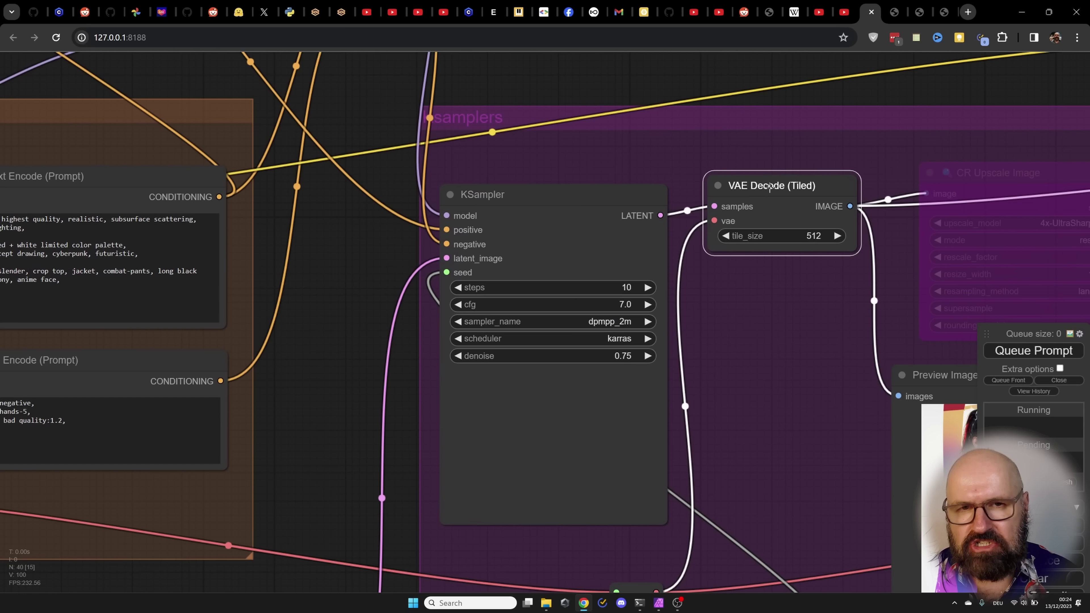
scroll(358, 333, "down", 6)
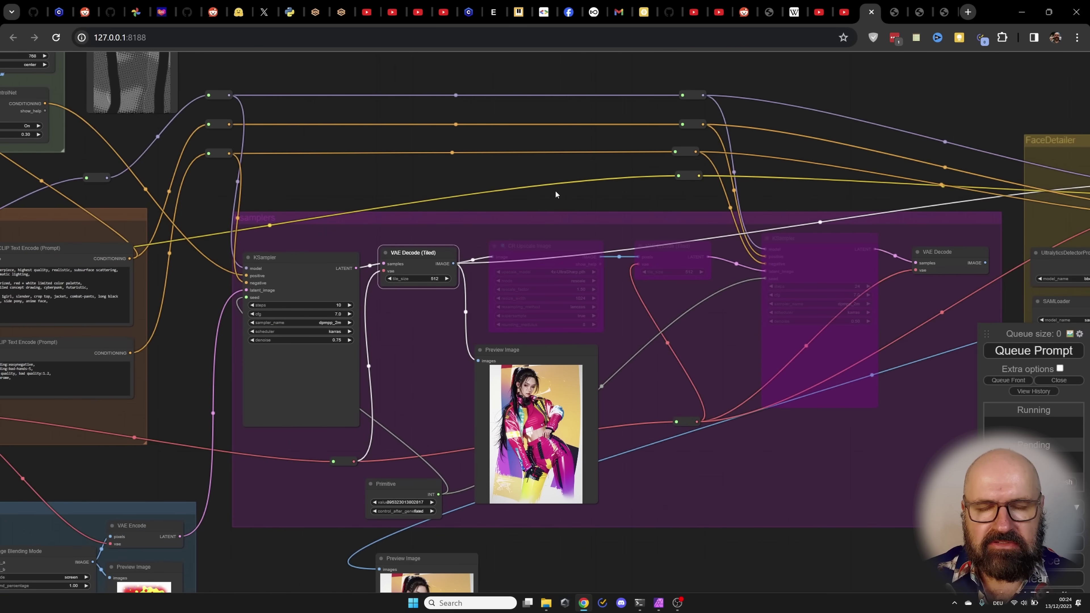
scroll(540, 249, "up", 3)
left_click(540, 253)
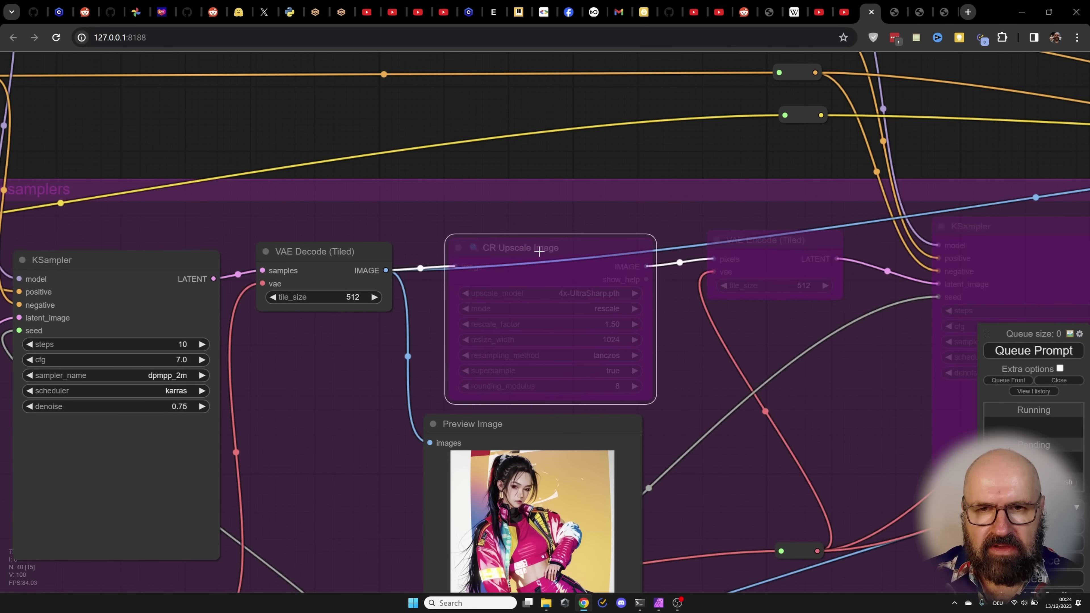
left_click_drag(540, 252, 544, 247)
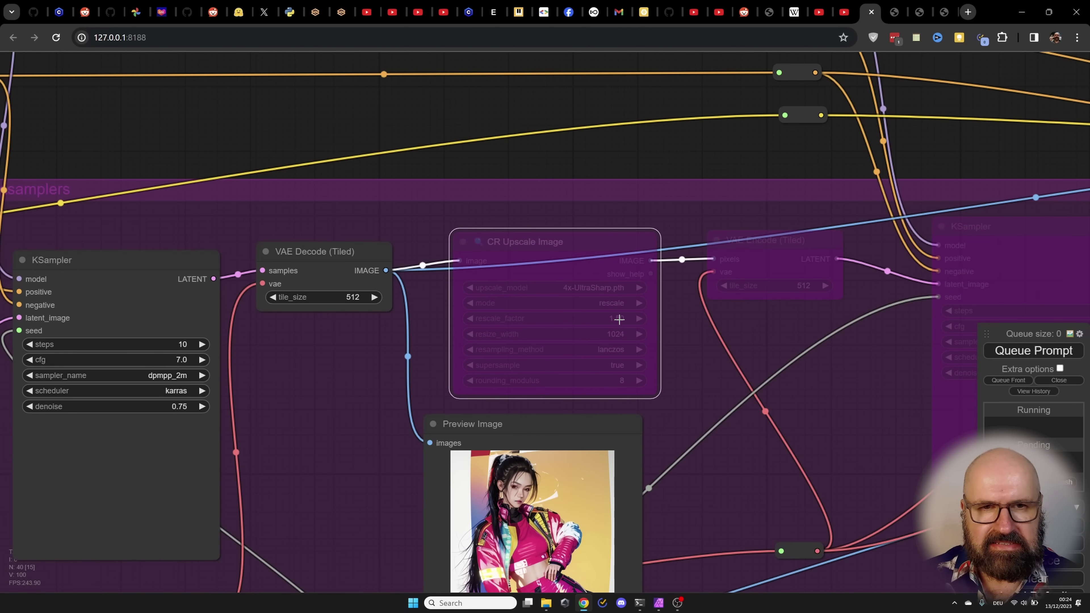
left_click_drag(747, 169, 389, 151)
left_click(677, 220)
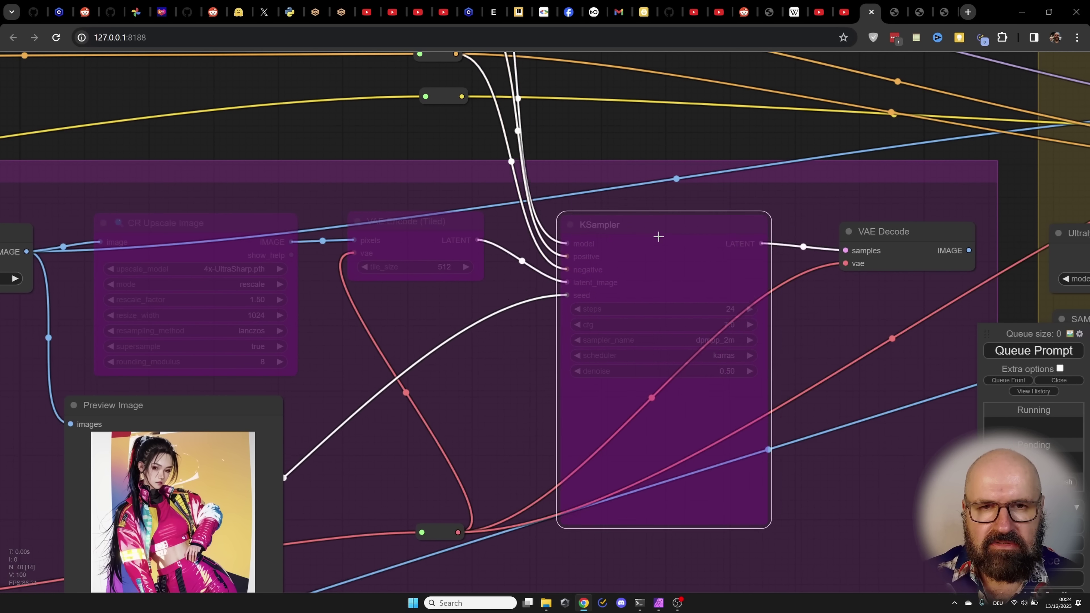
left_click_drag(667, 231, 664, 229)
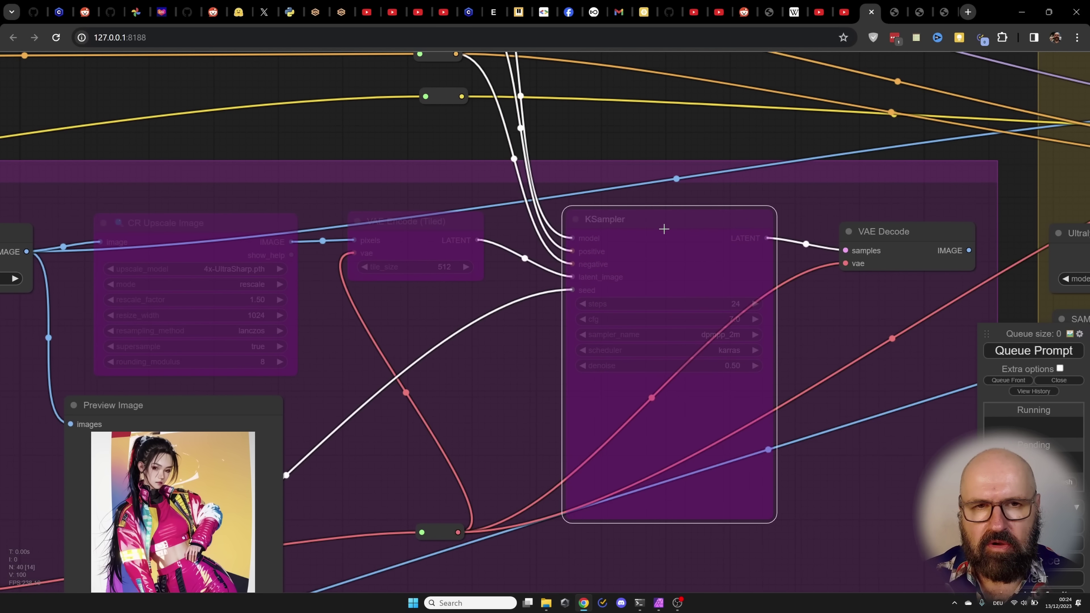
Survey the FaceDetailer output and nudge the CR Upscale Image and KSampler nodes slightly
left_click_drag(747, 138, 408, 137)
left_click_drag(646, 237, 524, 237)
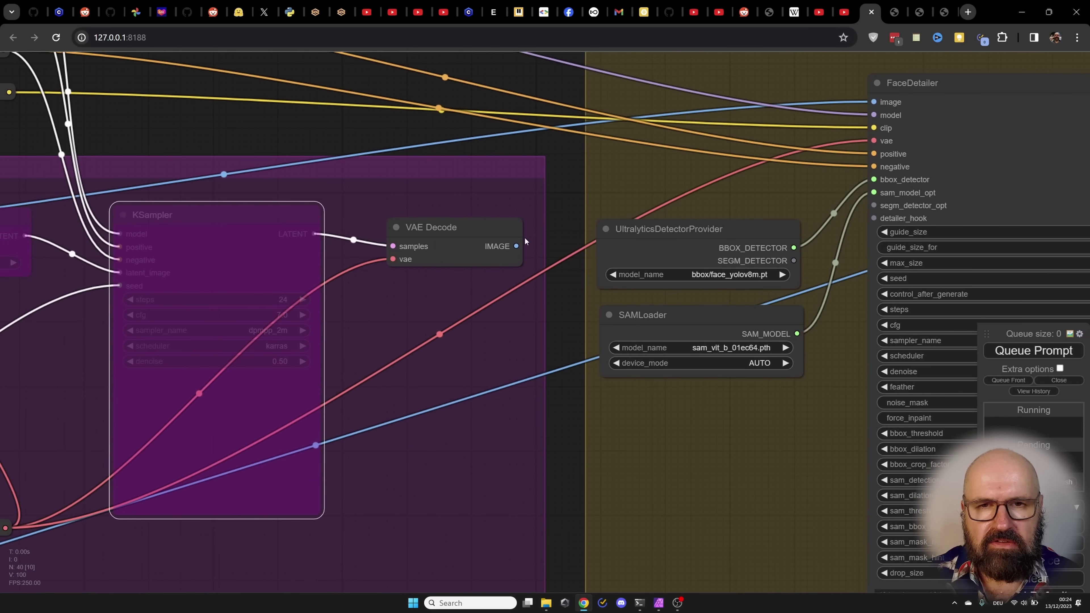
scroll(656, 298, "down", 1)
scroll(656, 298, "down", 1)
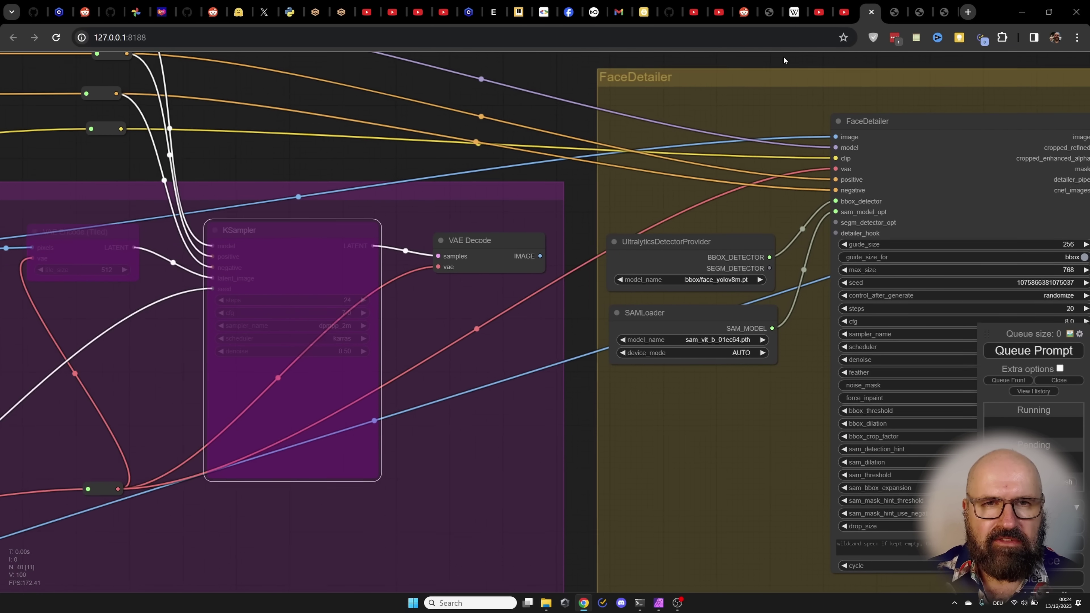
left_click_drag(784, 55, 432, 75)
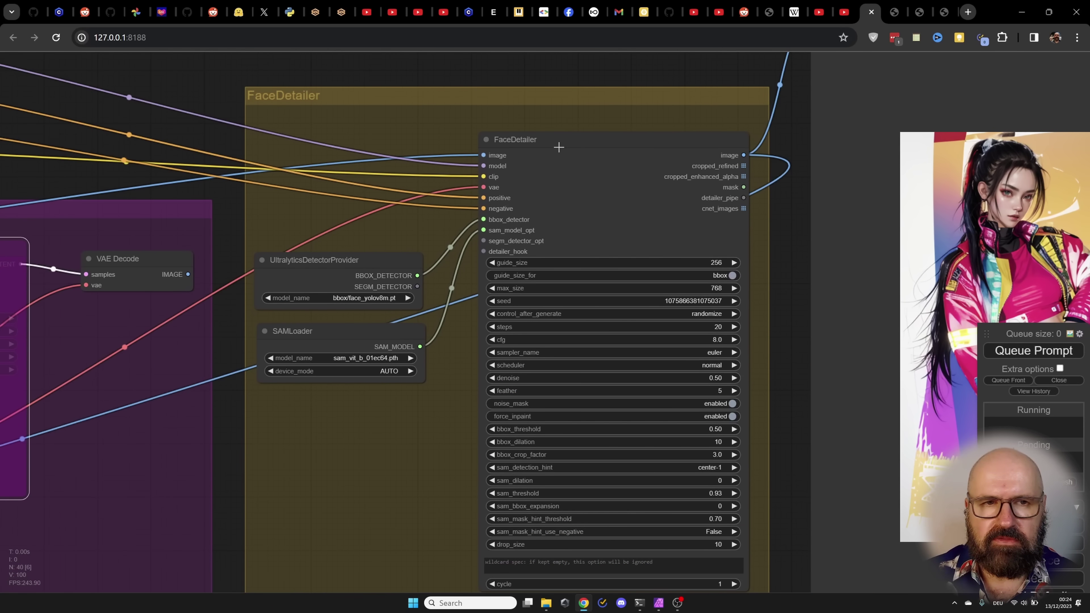
left_click_drag(802, 375, 617, 371)
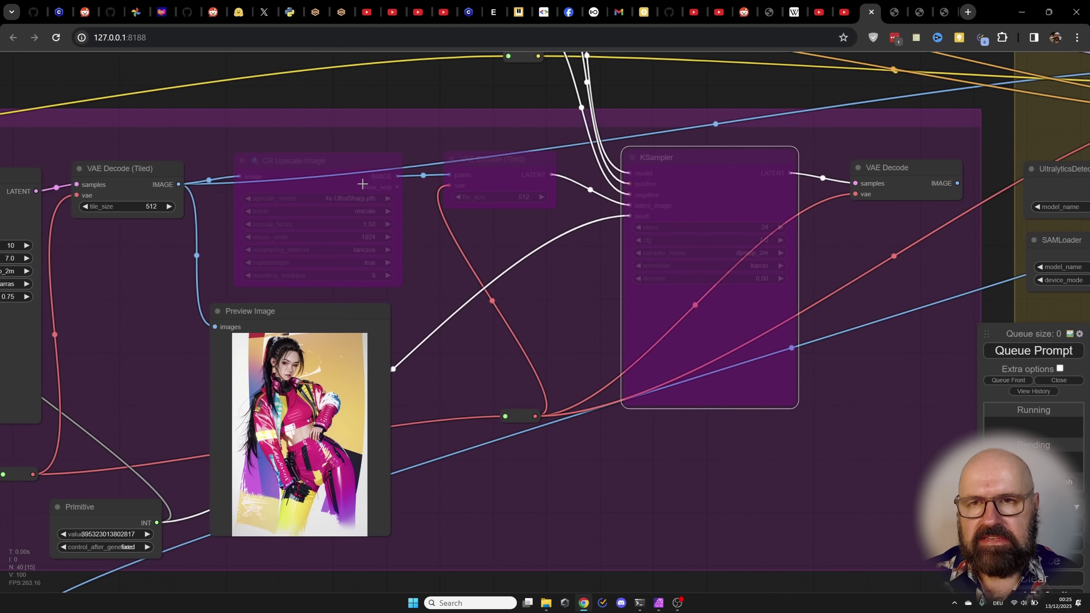
left_click_drag(311, 162, 325, 166)
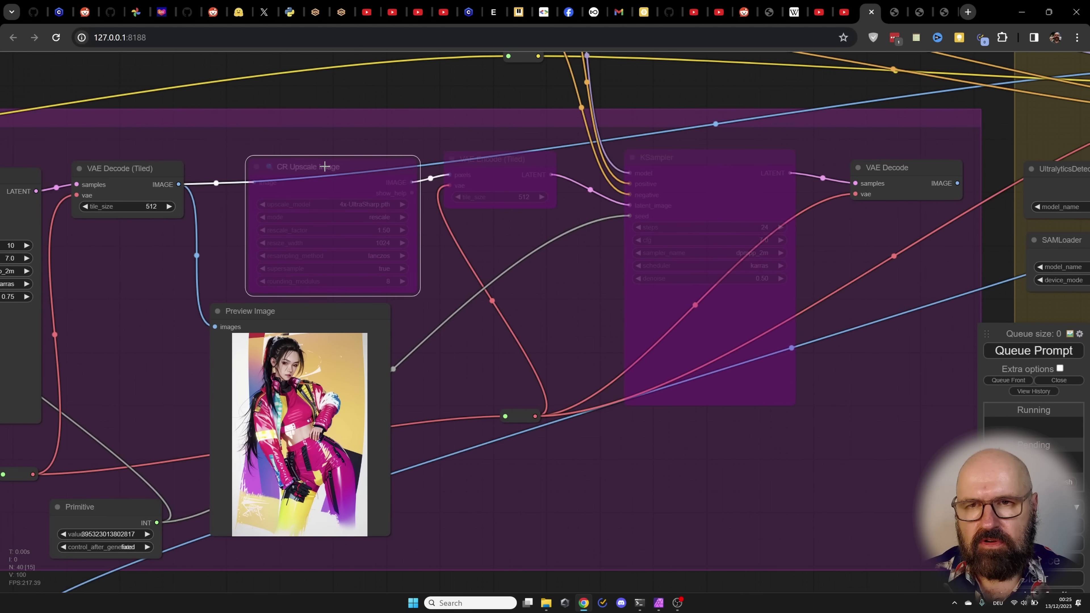
left_click_drag(682, 159, 677, 163)
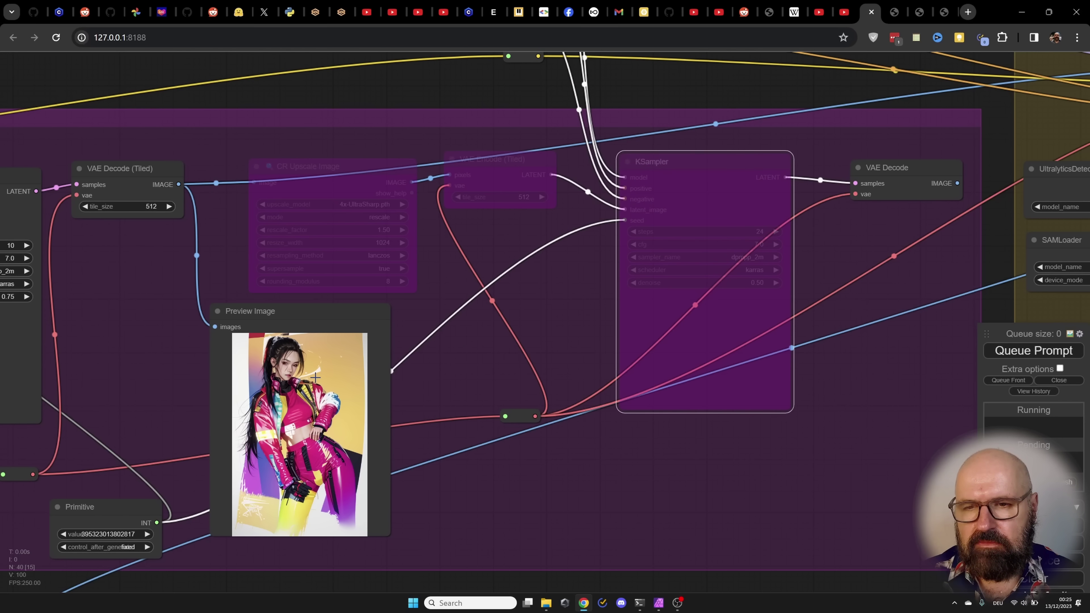
Move the pink-circle Load Image below the samplers and place the depth Load Image beside it
scroll(316, 378, "down", 5)
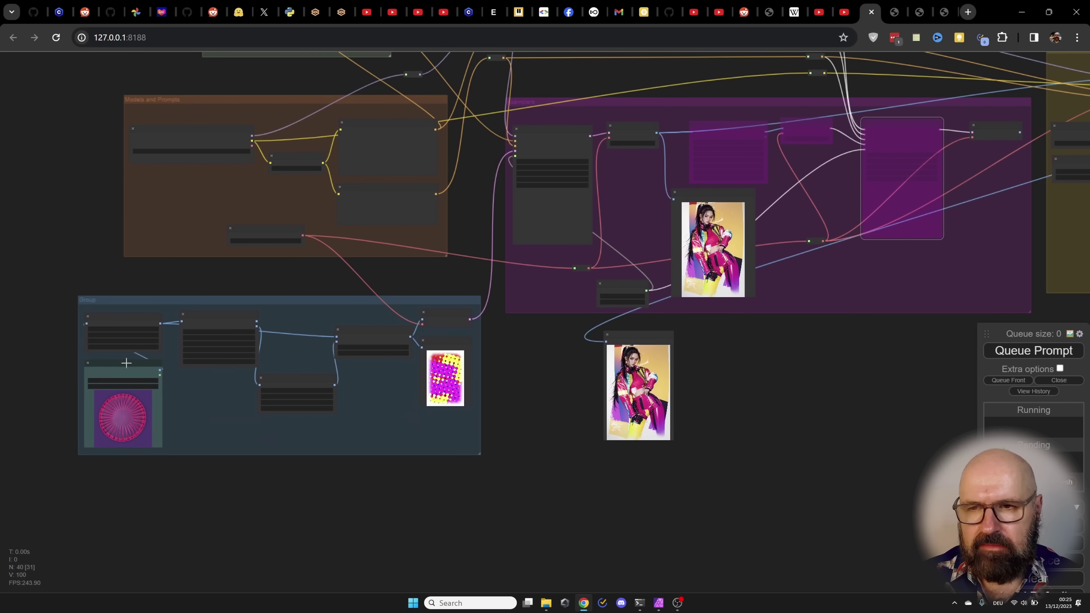
left_click_drag(159, 362, 514, 386)
left_click_drag(444, 228, 391, 344)
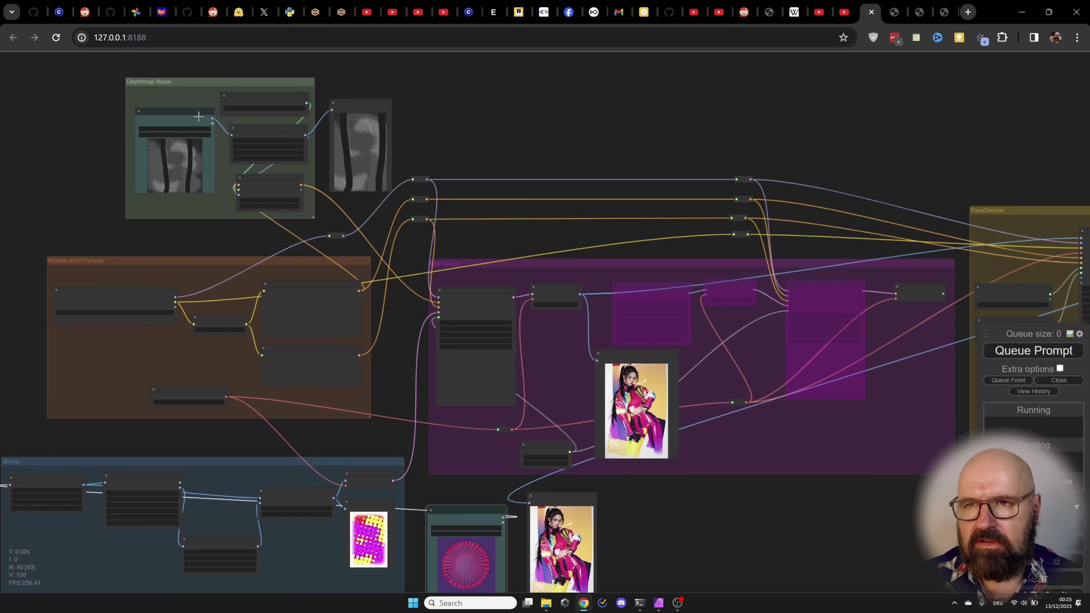
left_click_drag(198, 116, 552, 471)
scroll(557, 473, "up", 5)
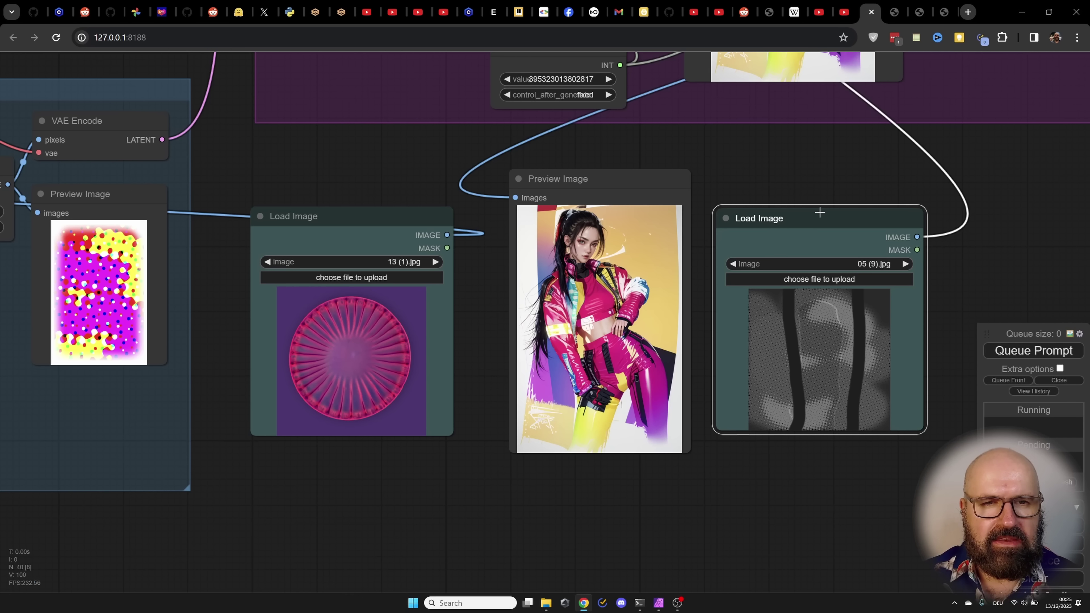
mouse_move(820, 212)
left_mouse_down()
mouse_move(848, 192)
mouse_move(832, 225)
left_mouse_up()
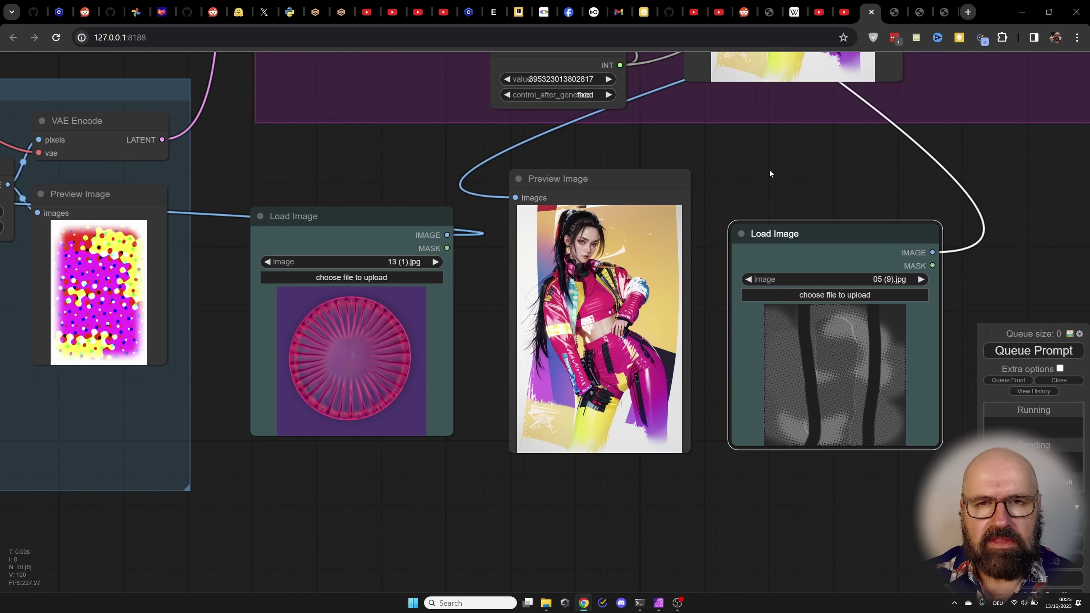
left_click_drag(730, 159, 725, 481)
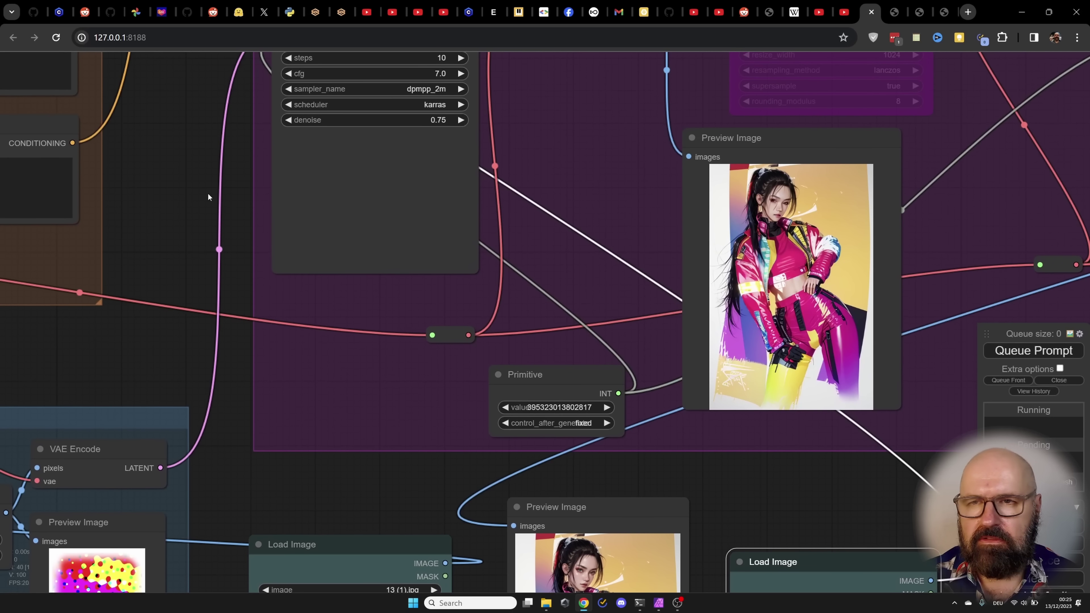
left_click_drag(174, 124, 191, 258)
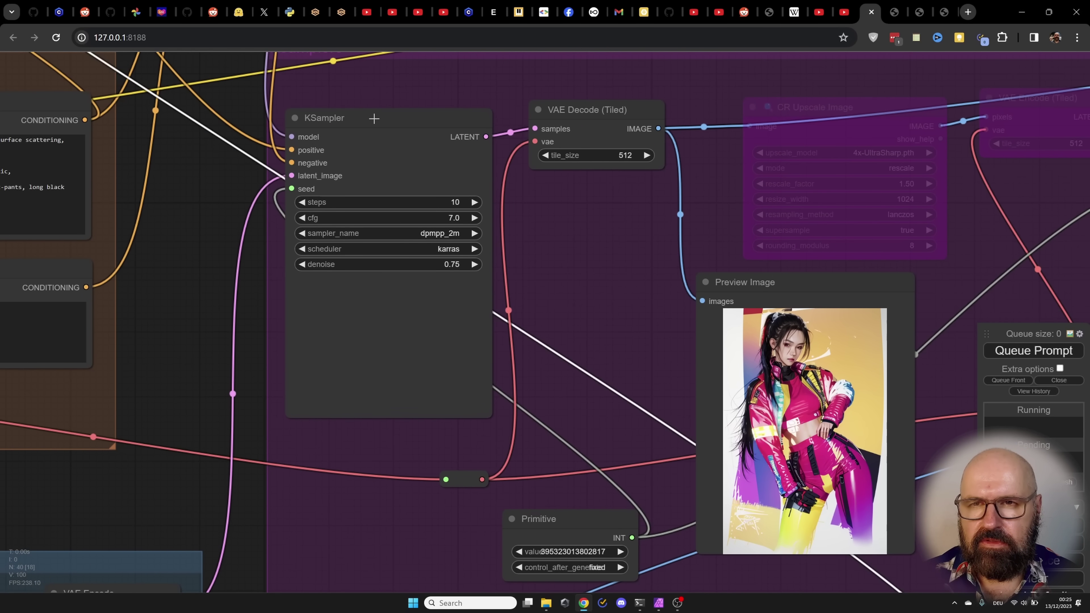
left_click_drag(374, 119, 393, 118)
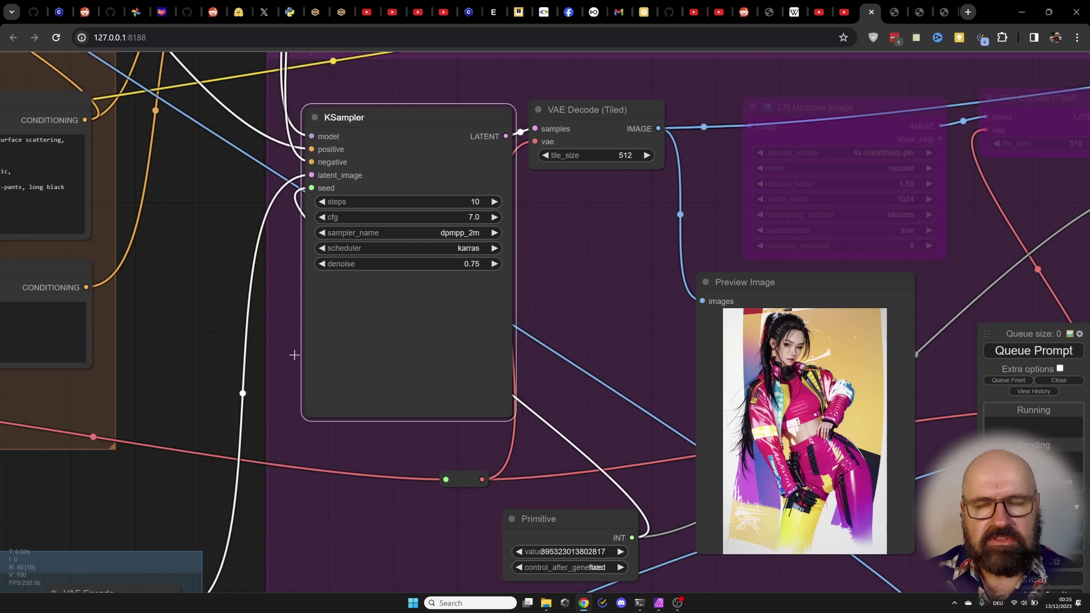
left_click_drag(295, 356, 292, 155)
left_click_drag(232, 365, 221, 156)
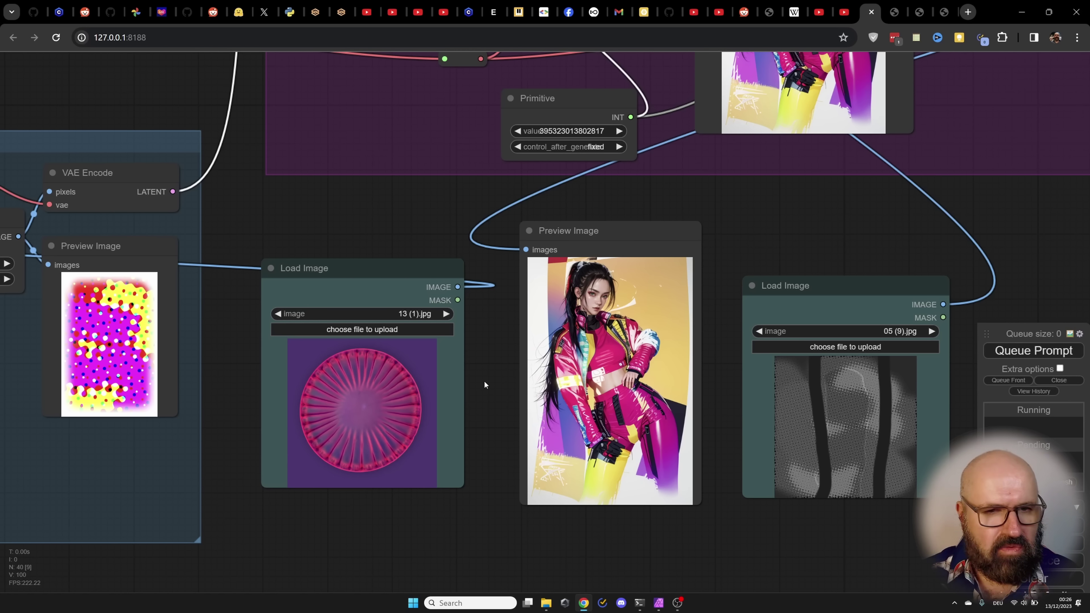
Load 11.jpg into the left Load Image node, browsing files as extra-large thumbnails
left_click(364, 329)
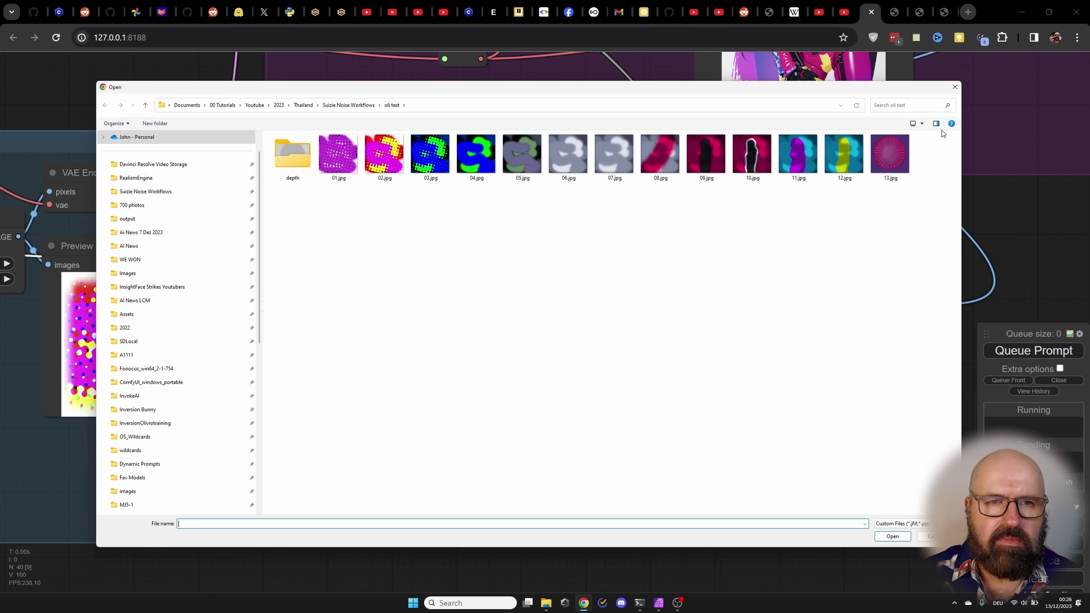
left_click(924, 125)
left_click(951, 113)
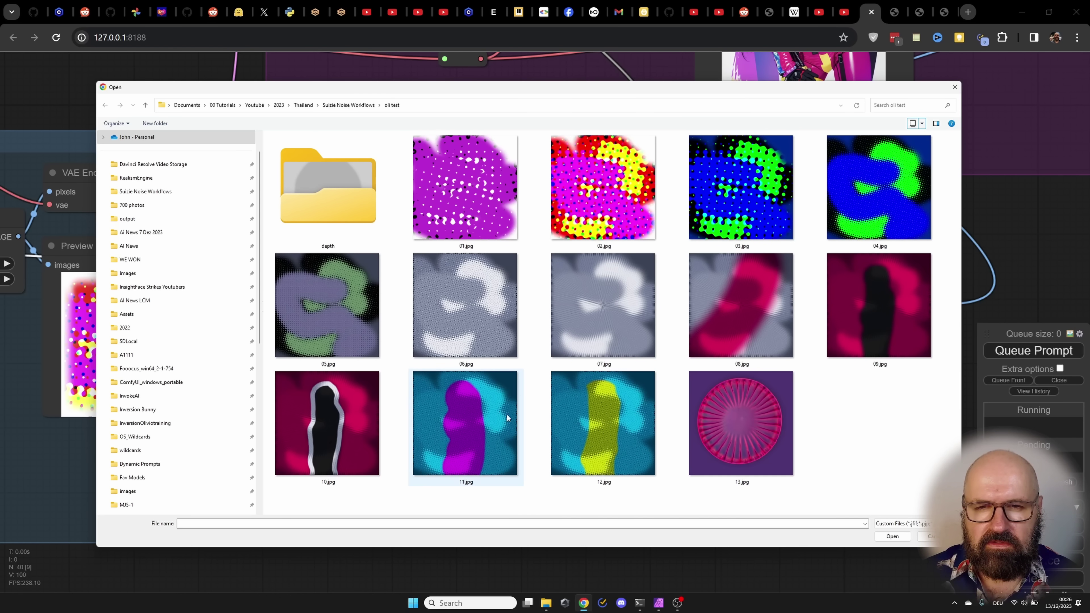
double_click(441, 402)
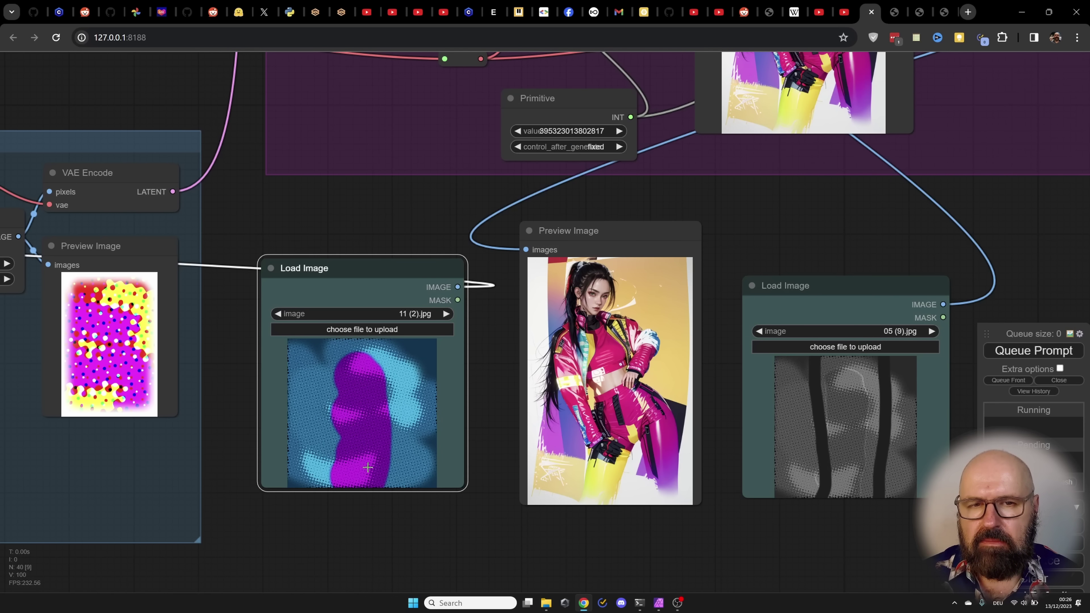
Queue the workflow and zoom in to inspect the red-jacketed portrait rendered from 11 (2).jpg
left_click(1022, 353)
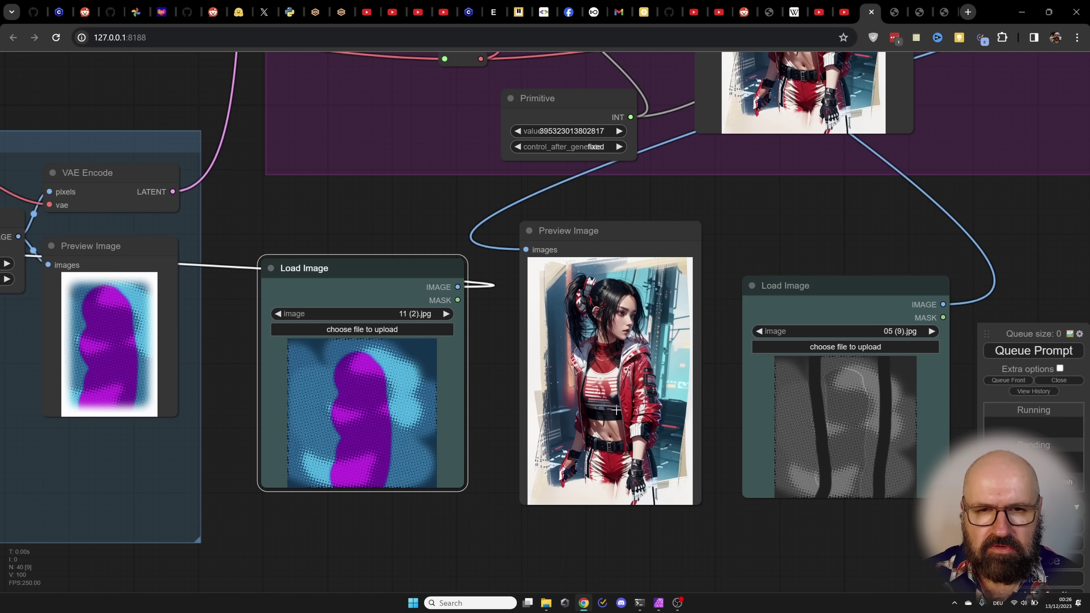
scroll(620, 527, "up", 1)
scroll(620, 528, "up", 5)
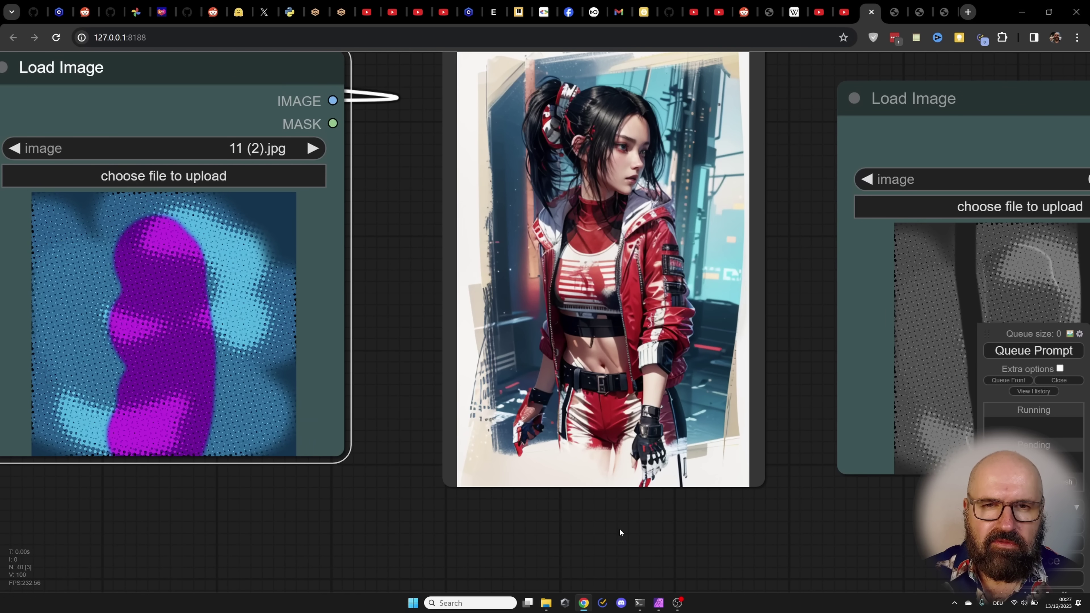
scroll(620, 529, "down", 2)
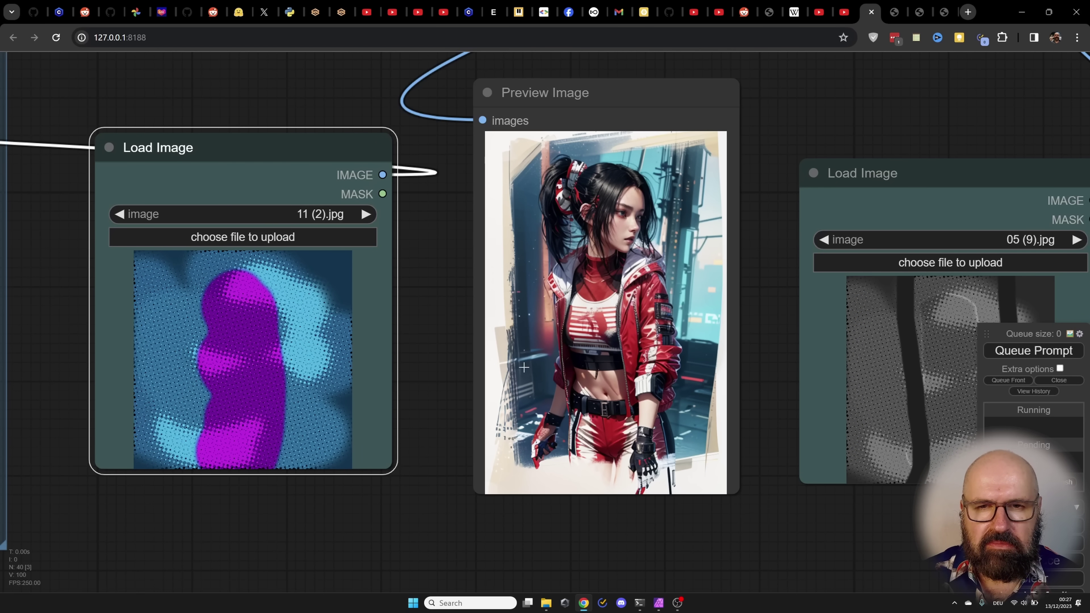
scroll(480, 345, "down", 5)
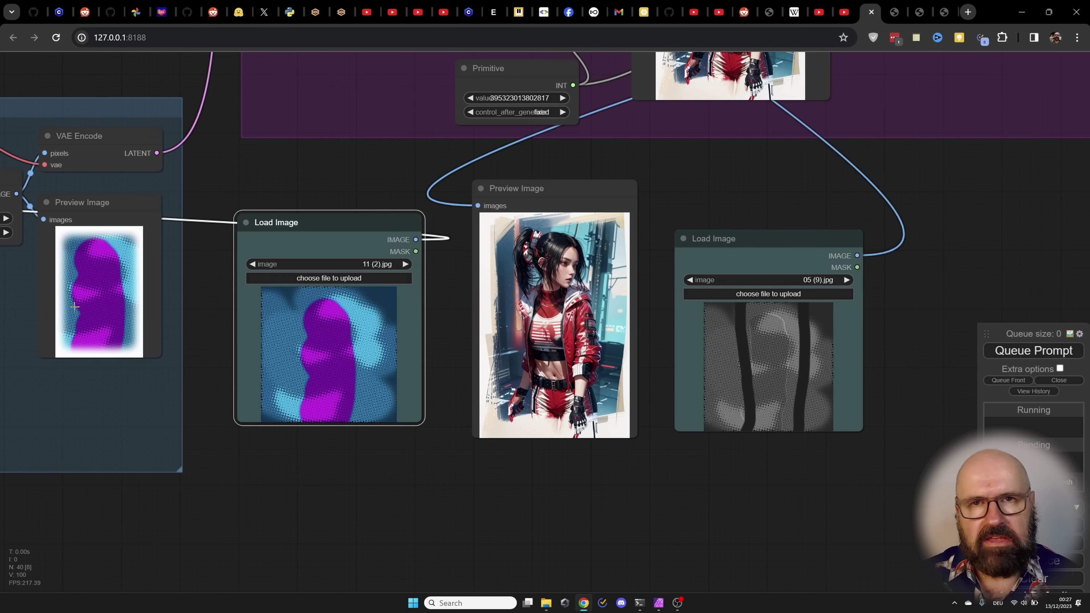
scroll(662, 366, "up", 4)
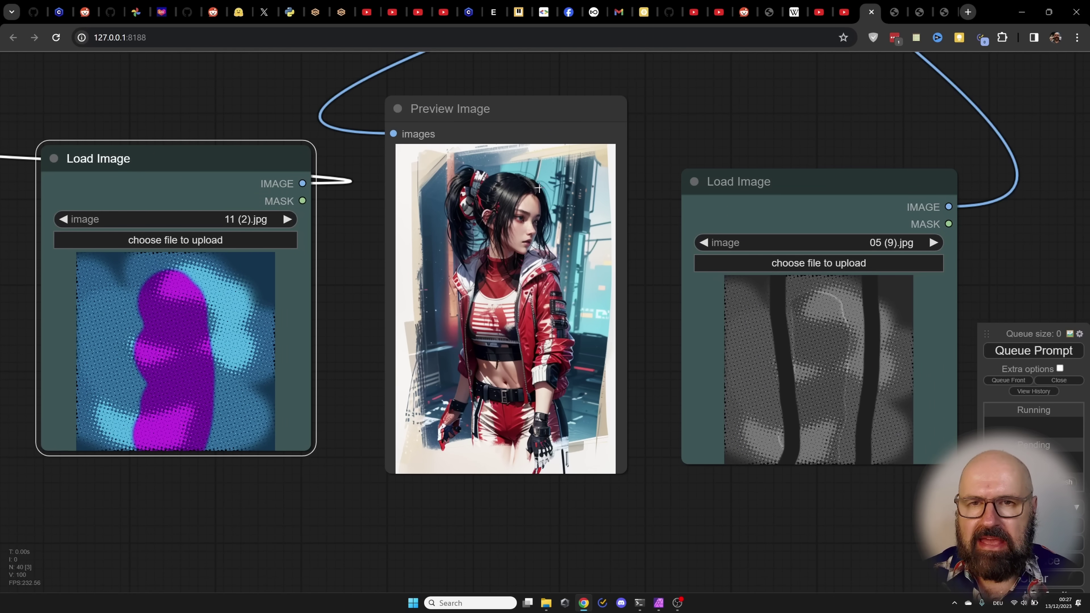
scroll(539, 188, "up", 2)
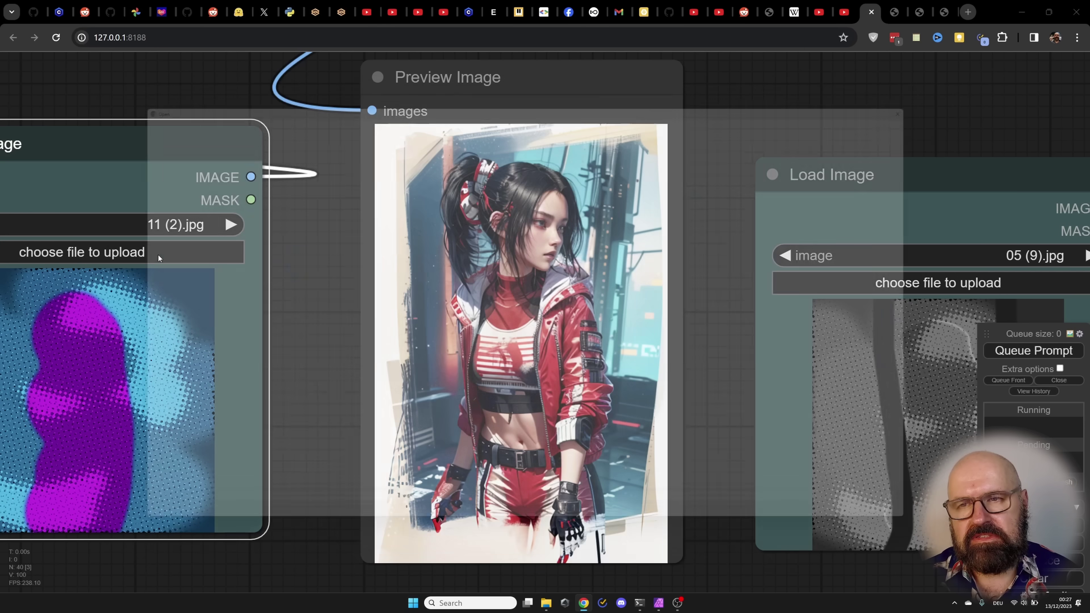
Swap the noise image to 12.jpg and queue a new render
left_click(79, 251)
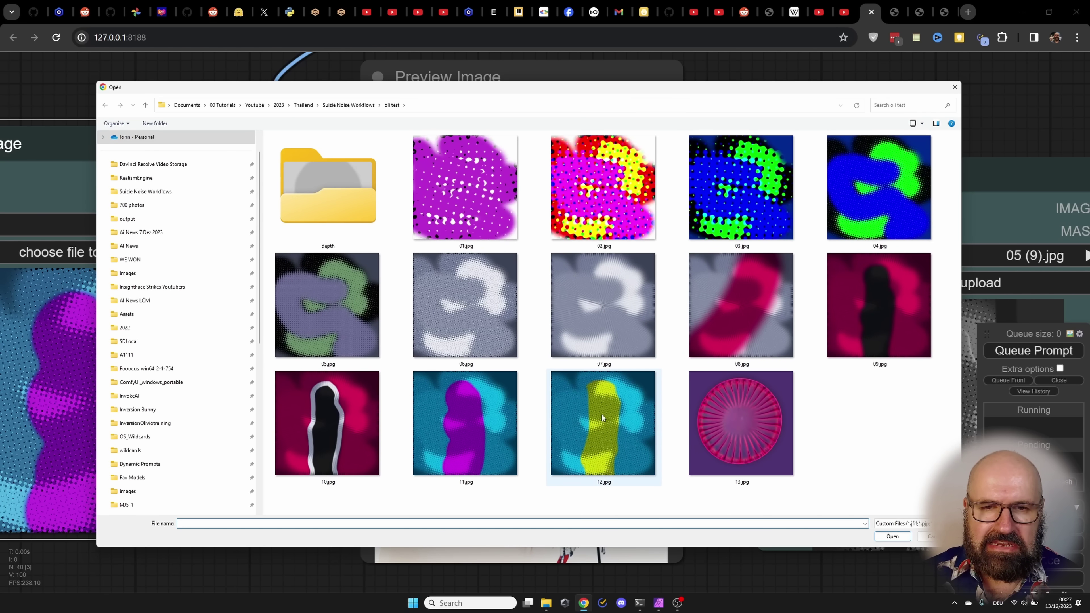
double_click(607, 427)
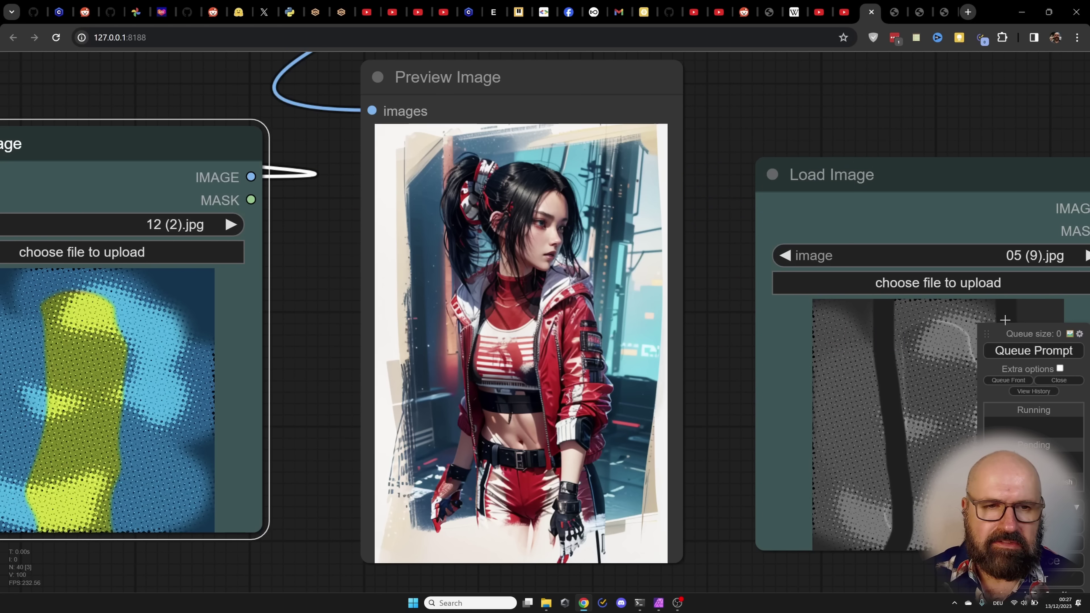
left_click(1012, 355)
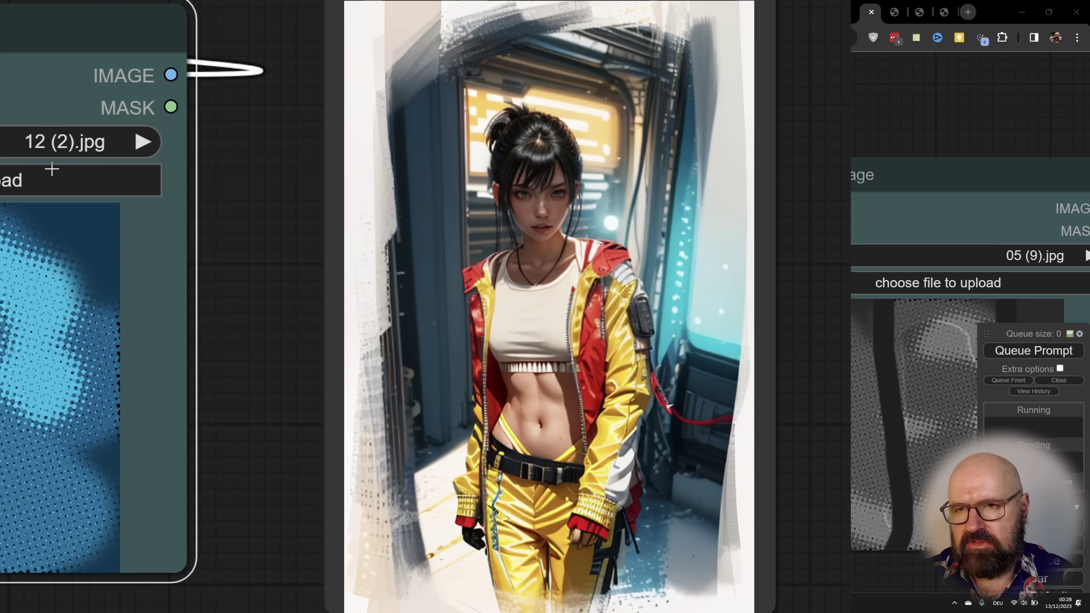
Replace the left loader's noise image with the red, yellow and purple 02.jpg
left_click(52, 176)
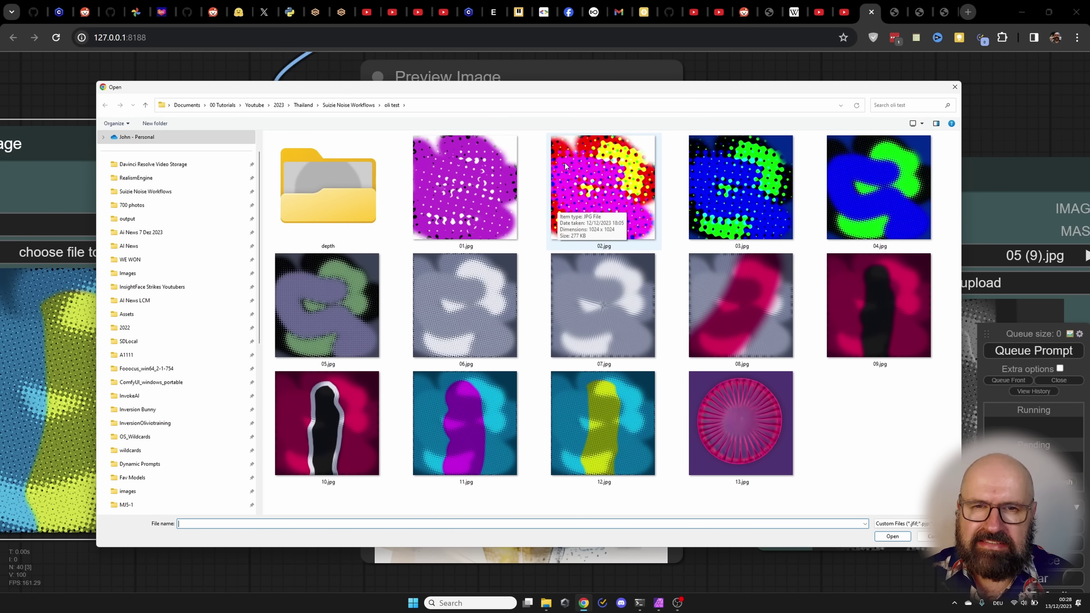
double_click(603, 181)
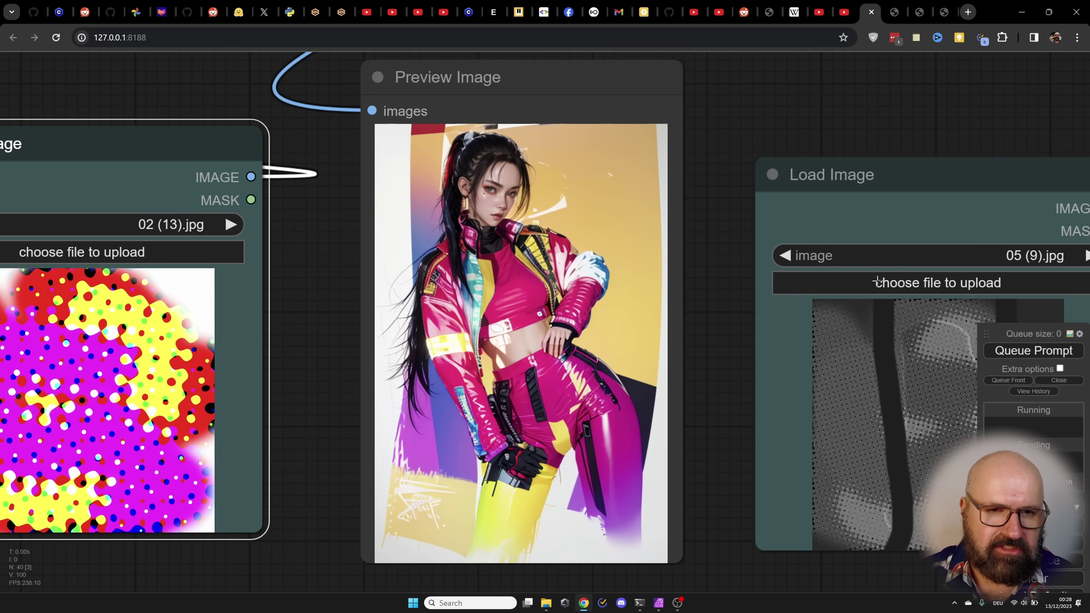
Load the dark-circle depth image 06.jpg into the right loader and move that node up-left
left_click(957, 282)
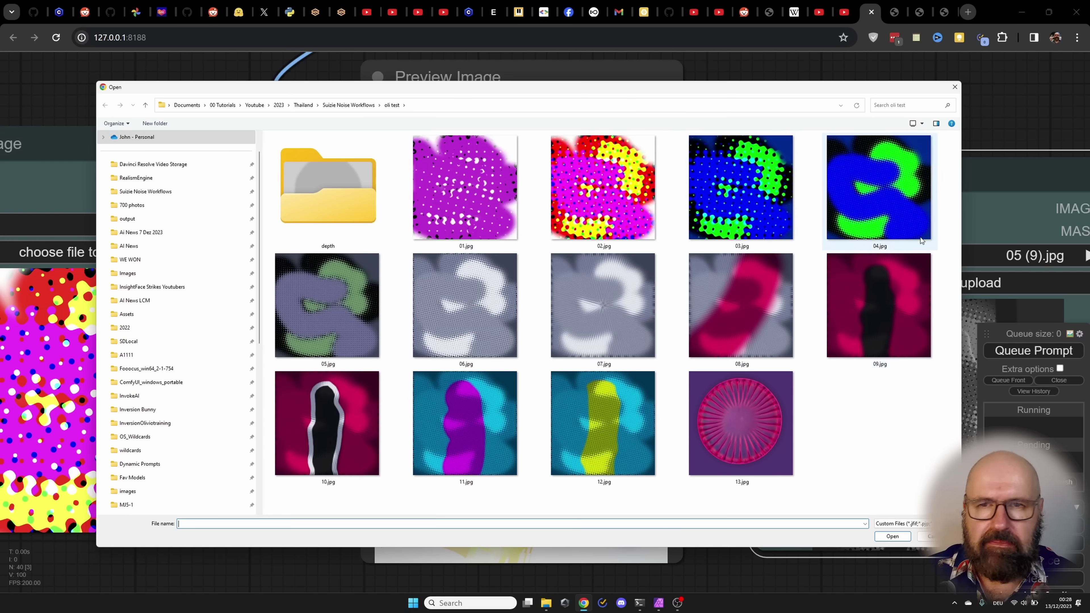
double_click(339, 189)
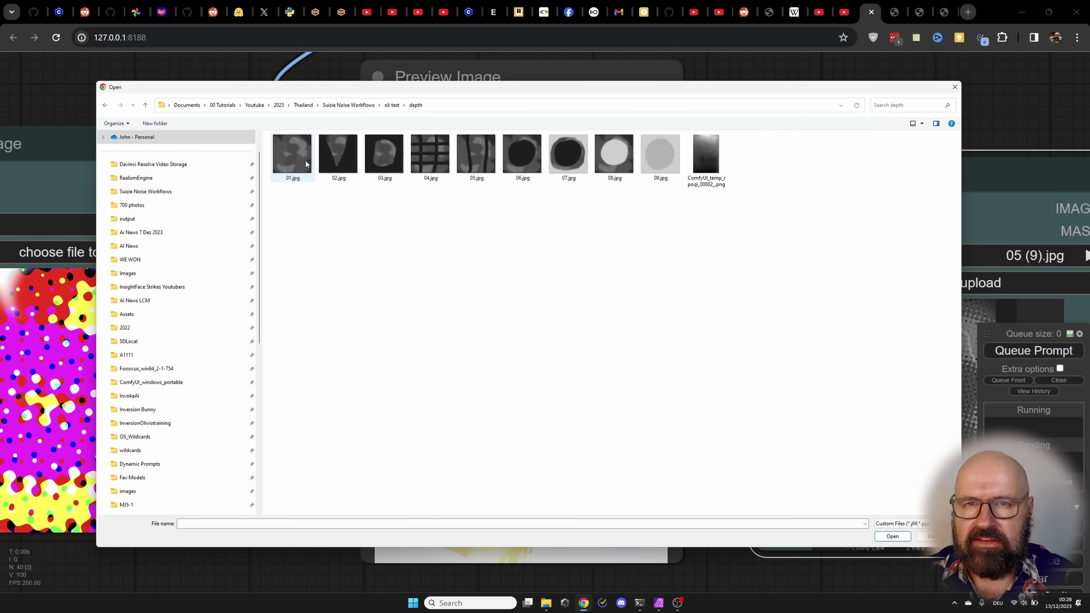
left_click(913, 125)
left_click(923, 125)
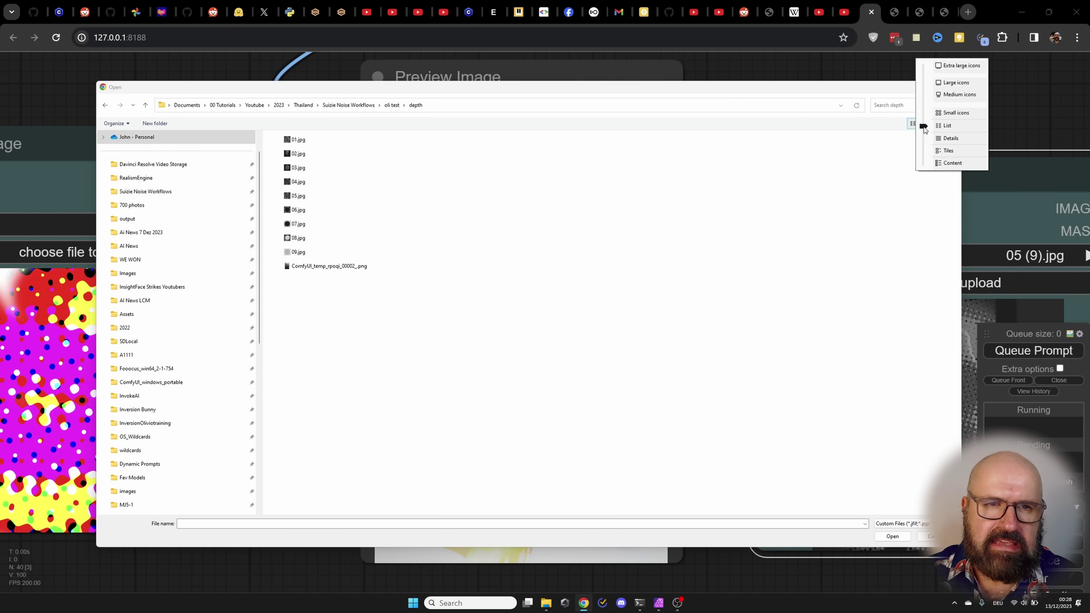
left_click(943, 66)
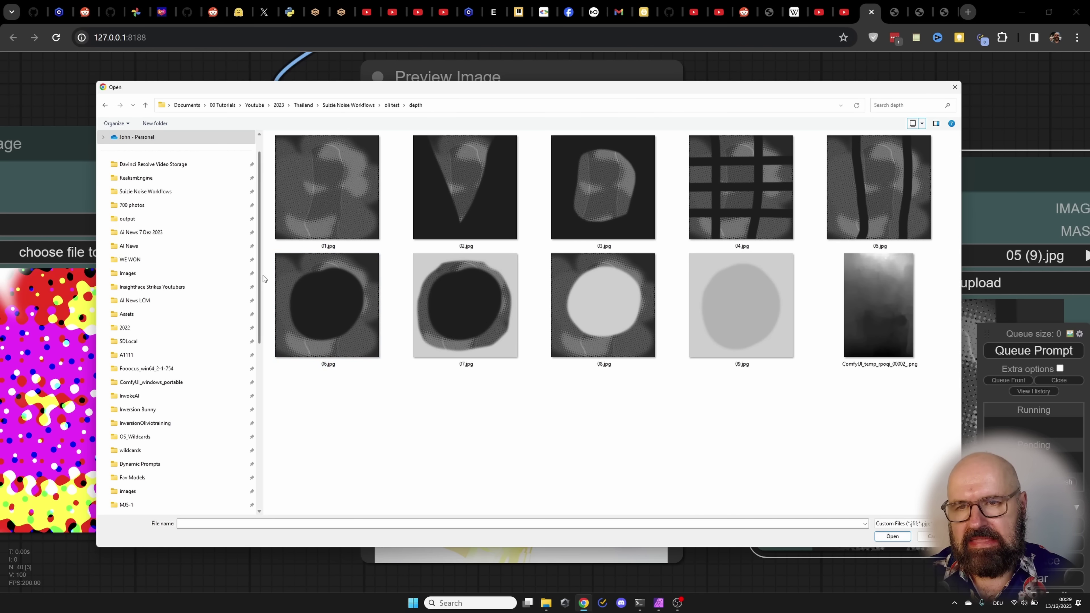
double_click(317, 316)
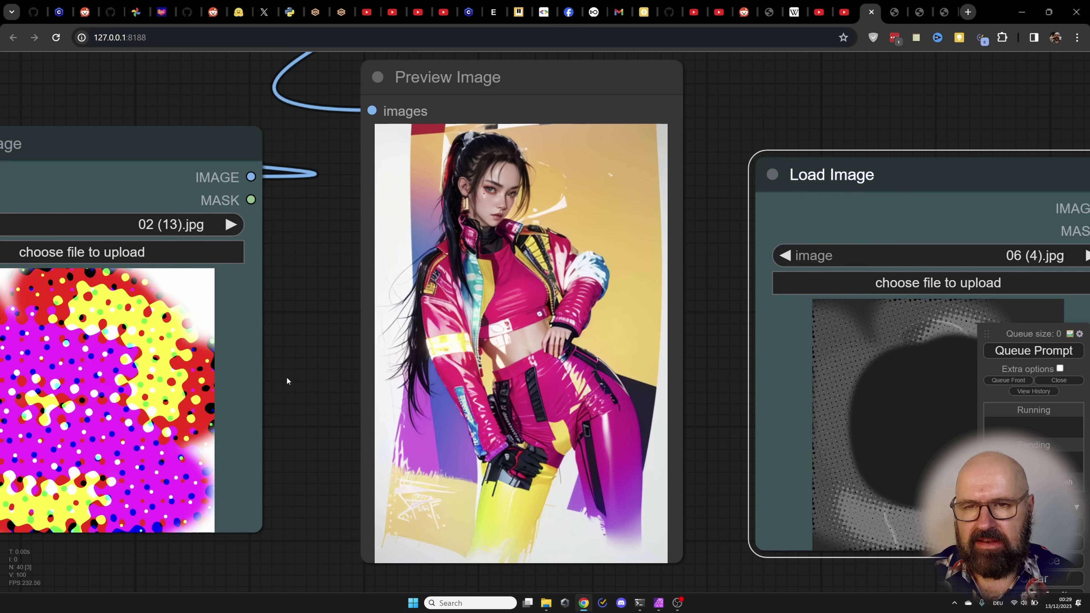
left_click_drag(905, 177, 854, 141)
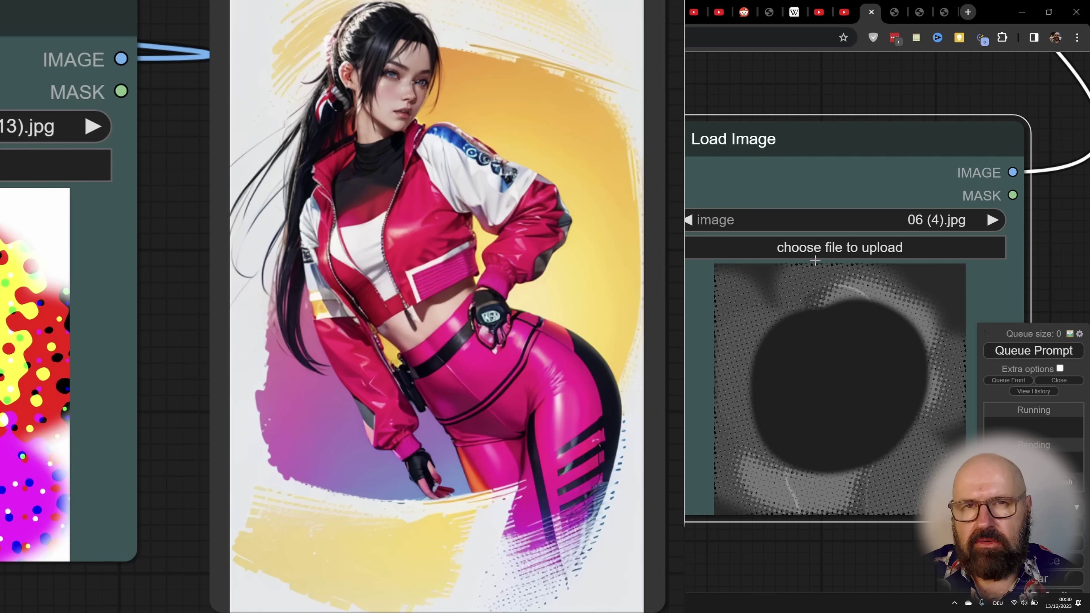
Swap the depth loader's image to the V-shaped 02.jpg
left_click(812, 248)
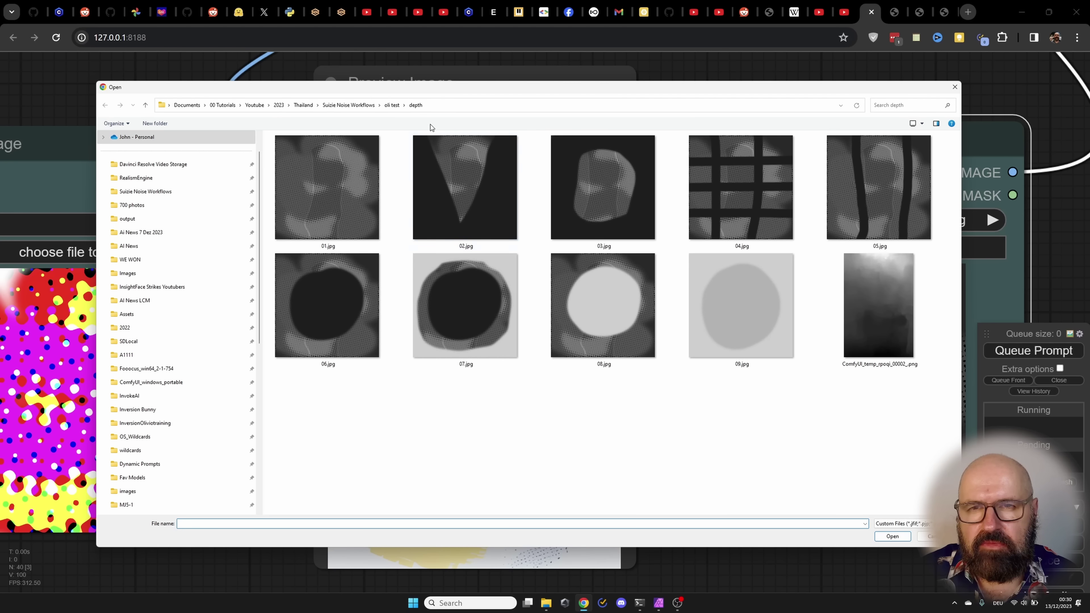
double_click(467, 199)
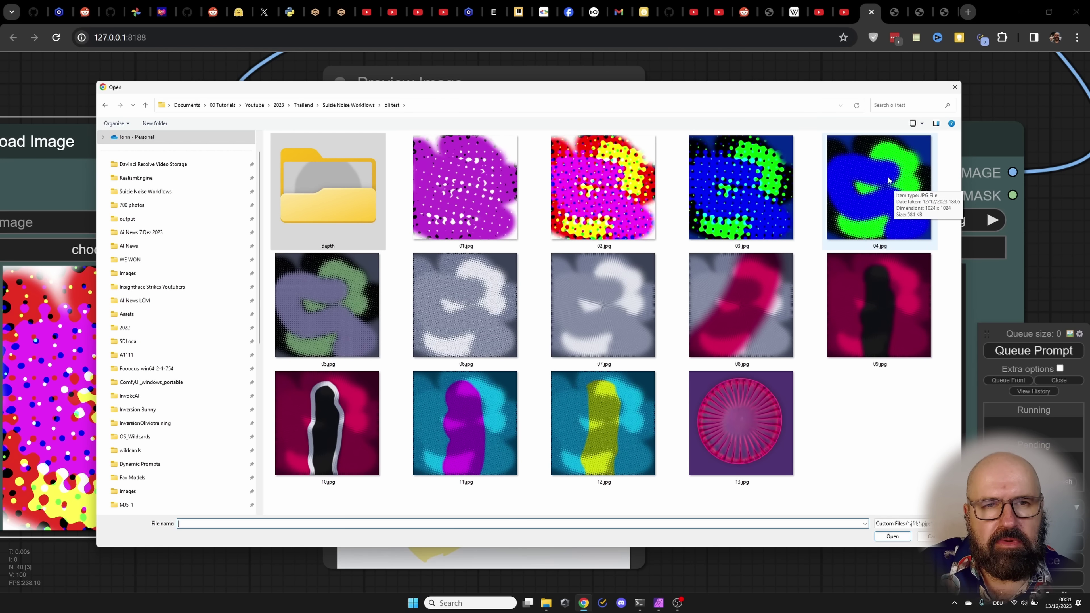
Load the blue-and-green noise image 04.jpg into the left loader
double_click(873, 189)
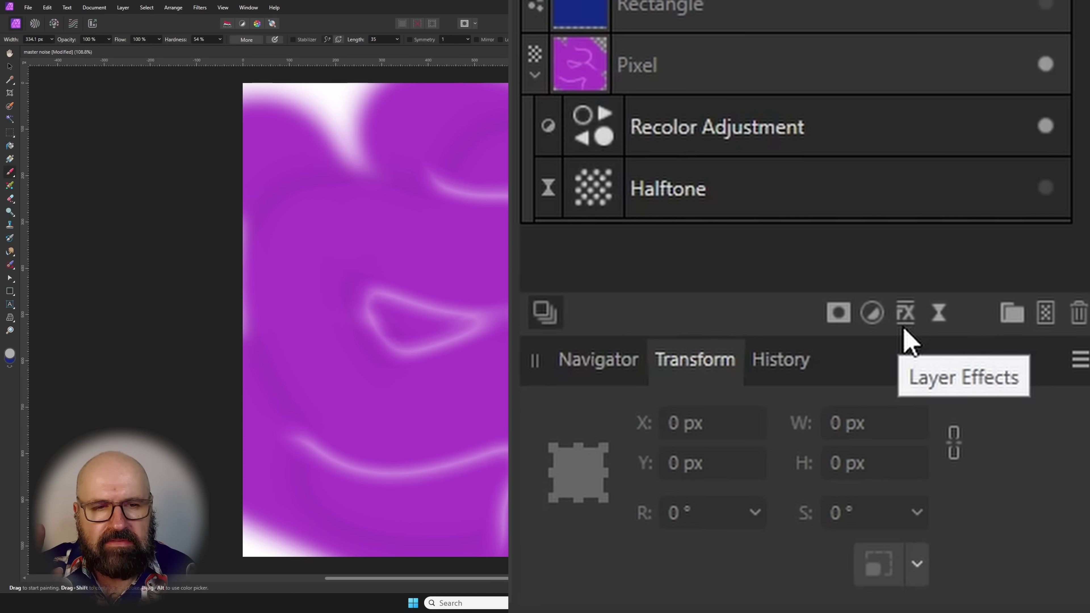
Open the Live Filters menu for the purple noise document's layers
left_click(939, 320)
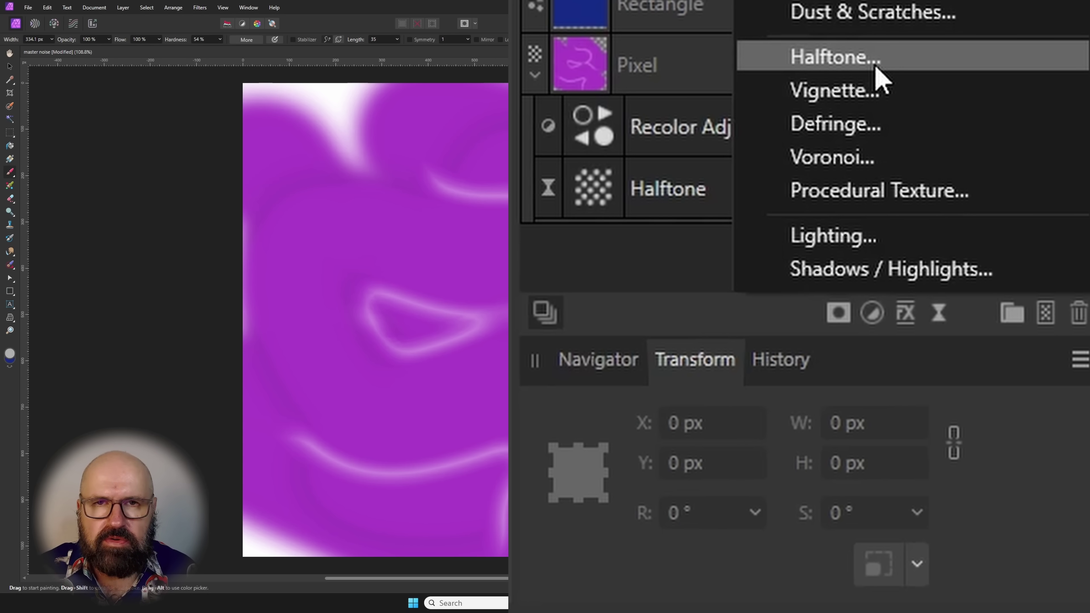
Add a Halftone live filter with contrast near 96.9 and gray component replacement near 91
left_click(877, 68)
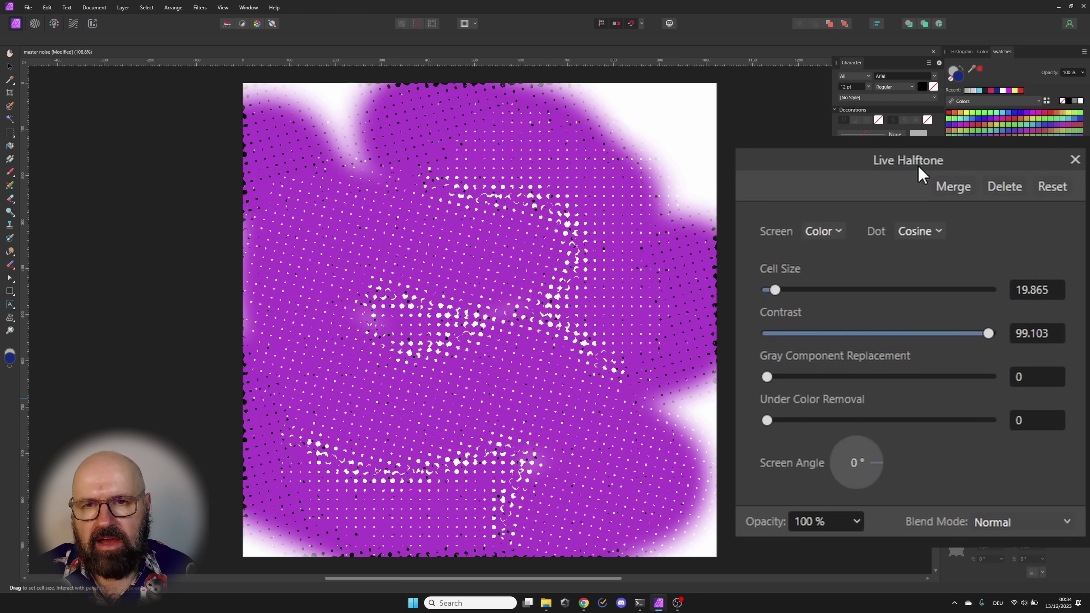
mouse_move(774, 290)
left_mouse_down()
mouse_move(820, 290)
mouse_move(766, 279)
mouse_move(784, 292)
left_mouse_up()
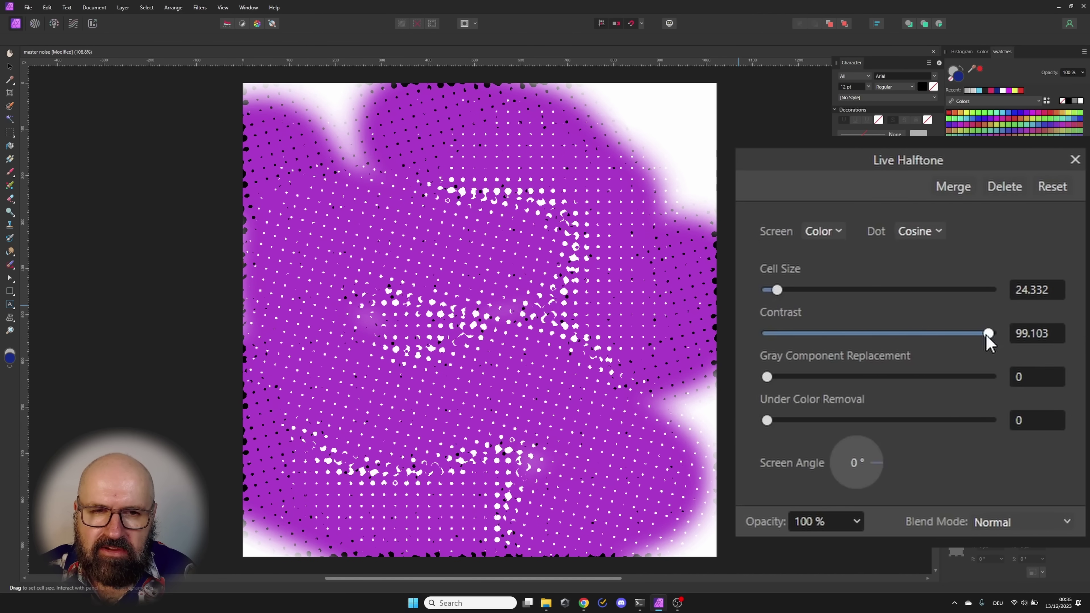
mouse_move(987, 333)
left_mouse_down()
mouse_move(876, 334)
mouse_move(984, 333)
left_mouse_up()
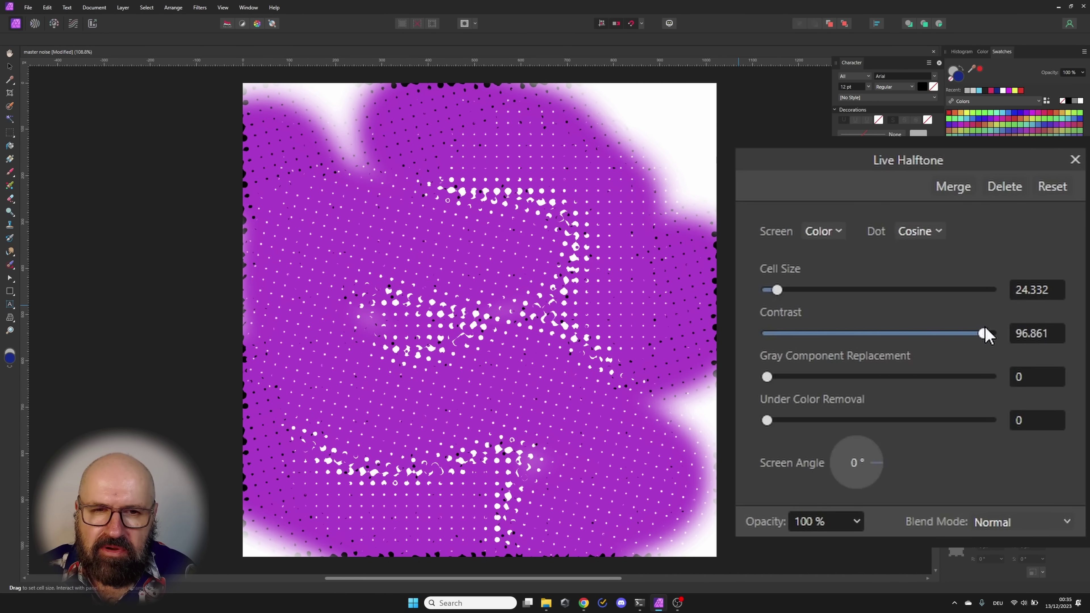
left_click_drag(768, 377, 971, 377)
mouse_move(768, 420)
left_mouse_down()
mouse_move(939, 419)
mouse_move(772, 420)
left_mouse_up()
Try line and circular screens, settle on Monochrome, and shrink cell size to 10.933
left_click(823, 231)
left_click(821, 303)
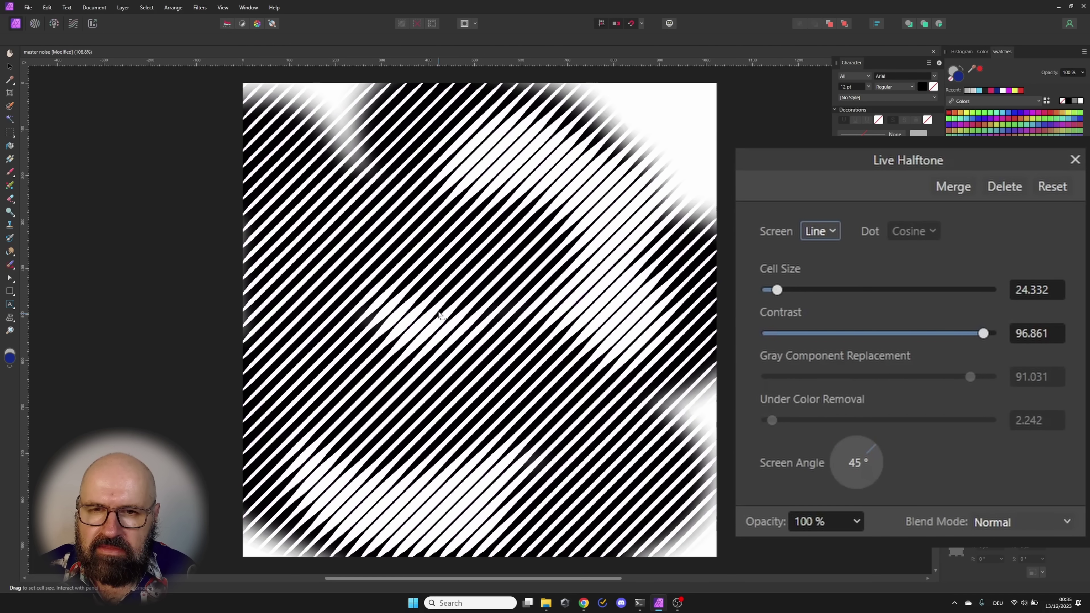
left_click(820, 232)
left_click(828, 322)
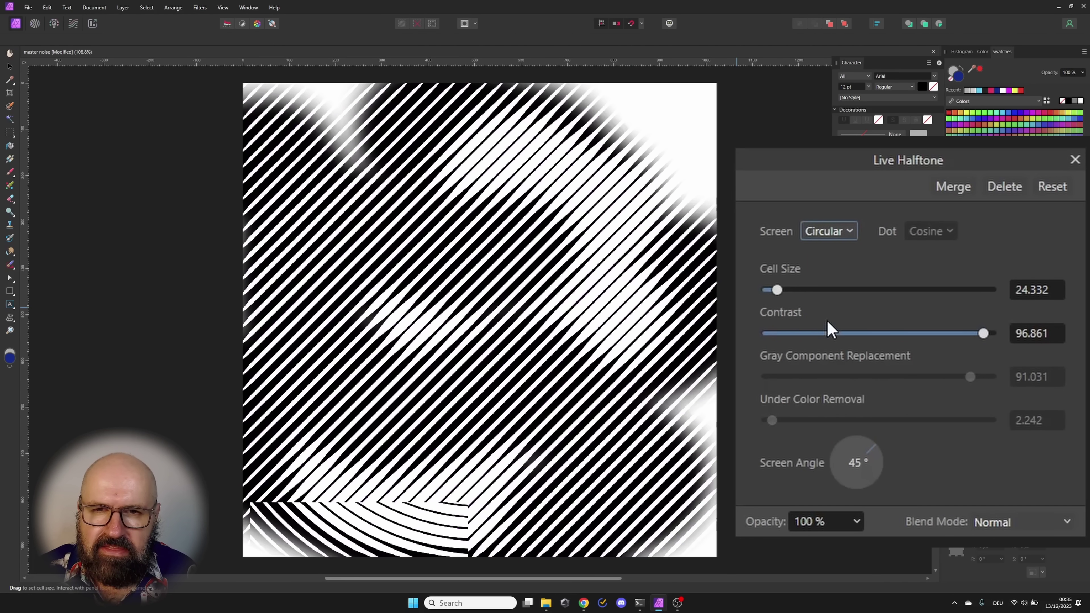
left_click(830, 233)
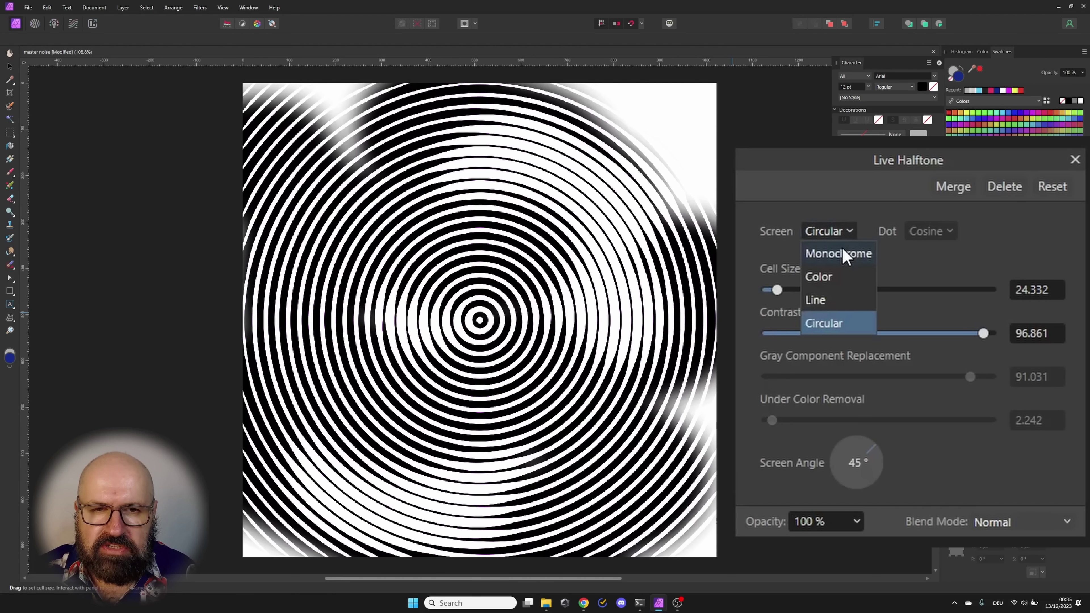
left_click(839, 254)
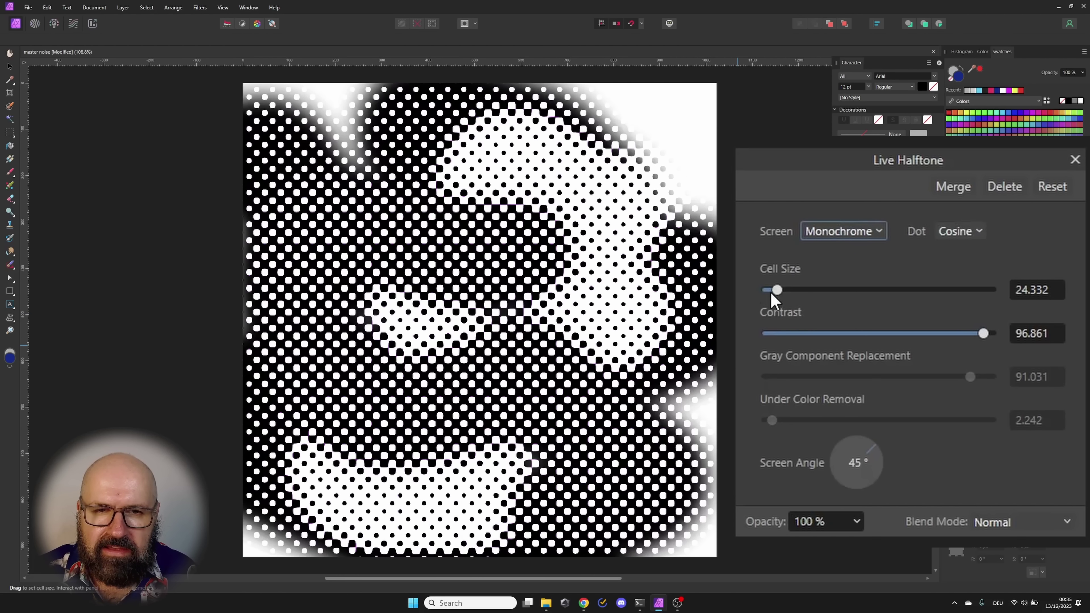
left_click_drag(772, 294, 771, 295)
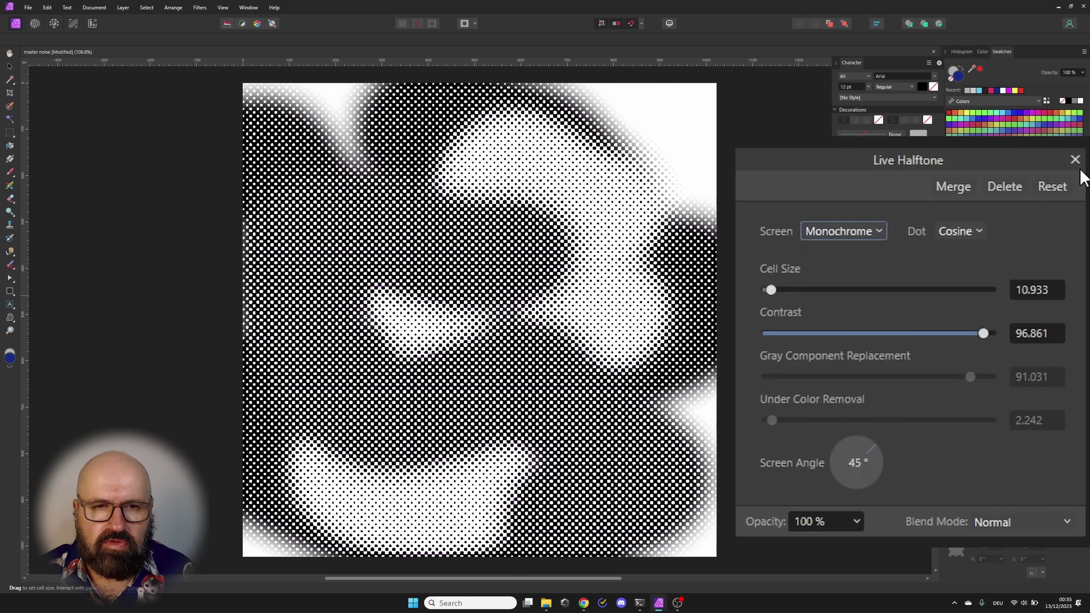
left_click(1076, 159)
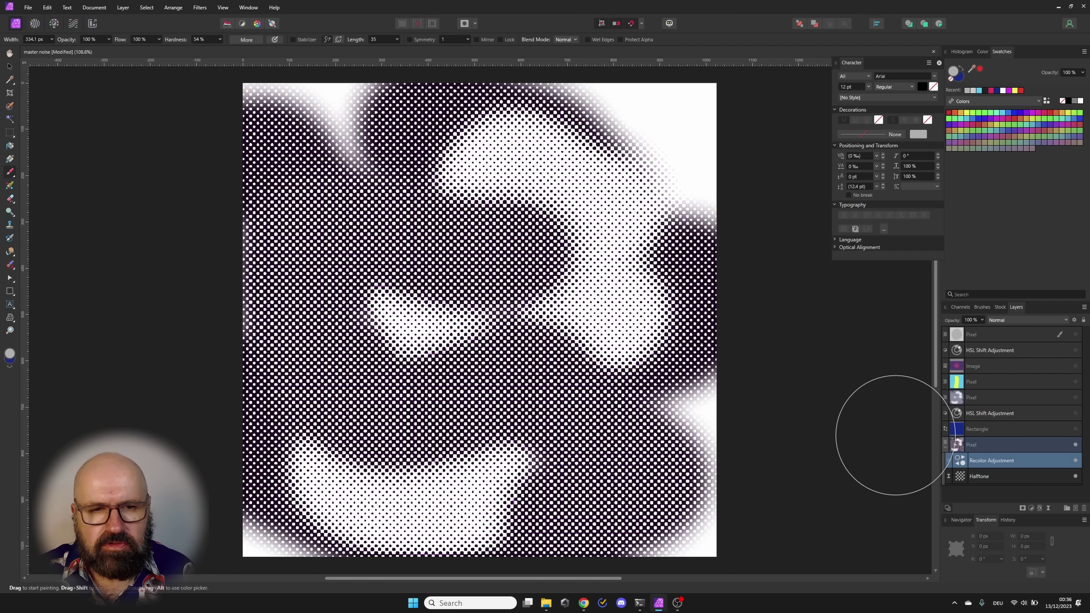
Tune the Recolor adjustment to 64% lightness, 89% saturation, and a yellow-green hue
double_click(963, 464)
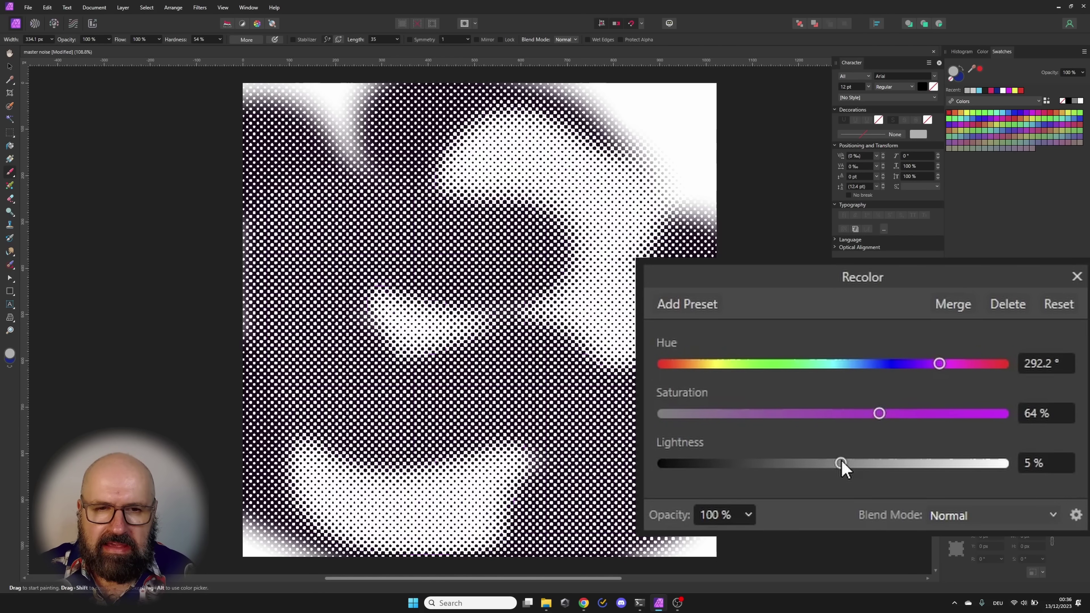
left_click_drag(842, 464, 925, 465)
left_click_drag(878, 413, 966, 414)
left_click_drag(939, 364, 906, 381)
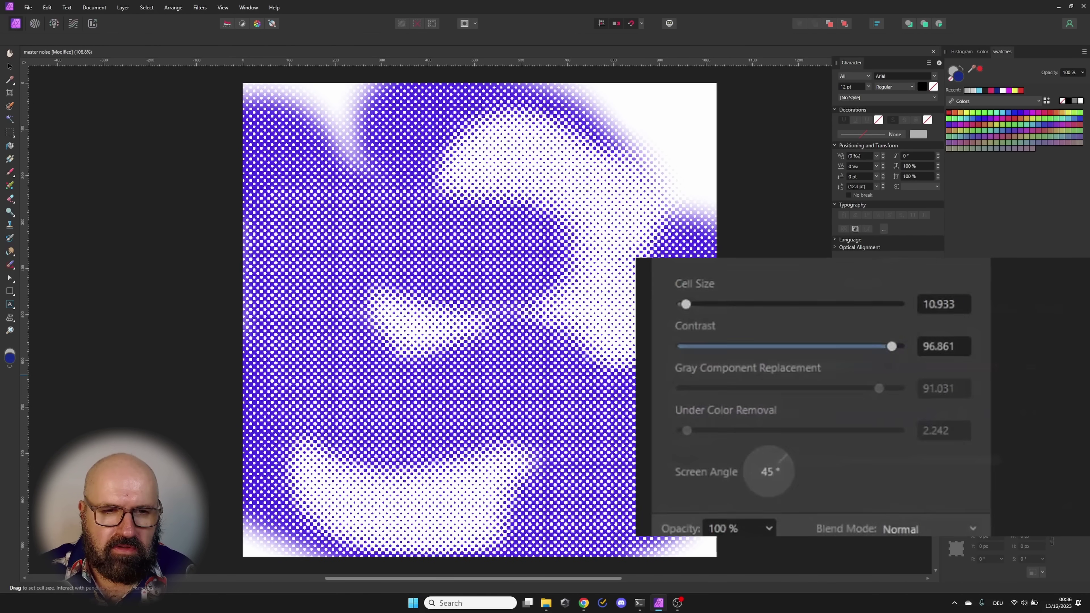
Switch the Halftone to Color and retune Recolor to hue 191.5°, saturation 83%, lightness 11%
left_click(743, 261)
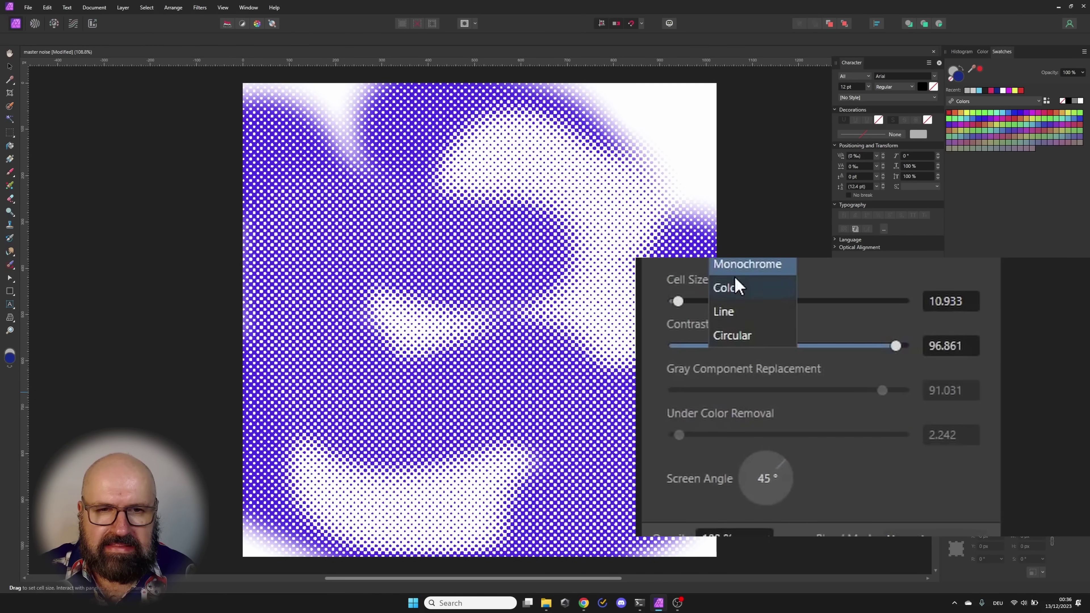
left_click(738, 289)
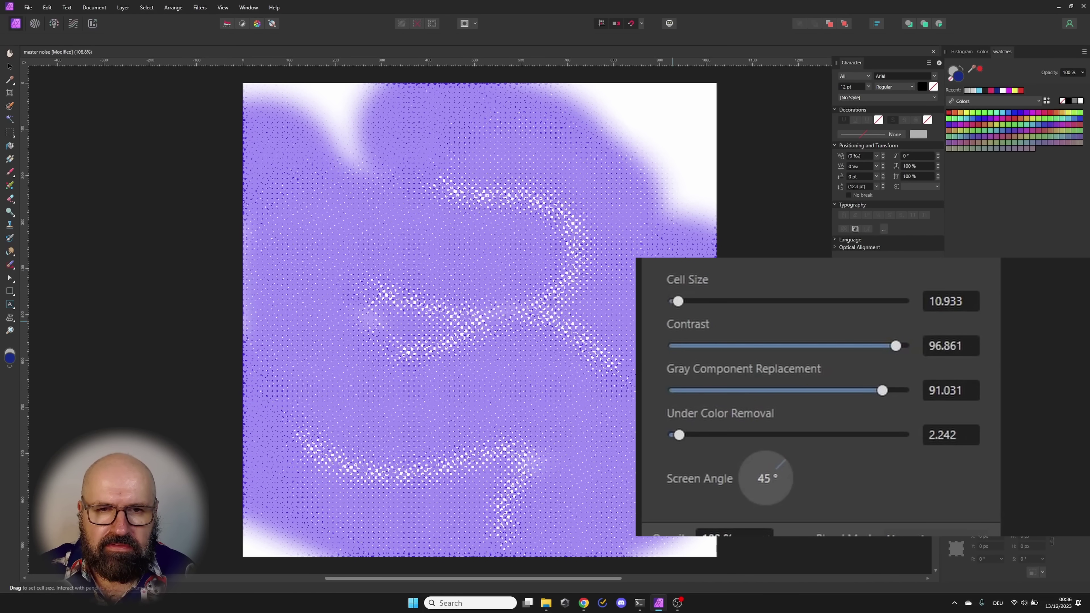
key("b")
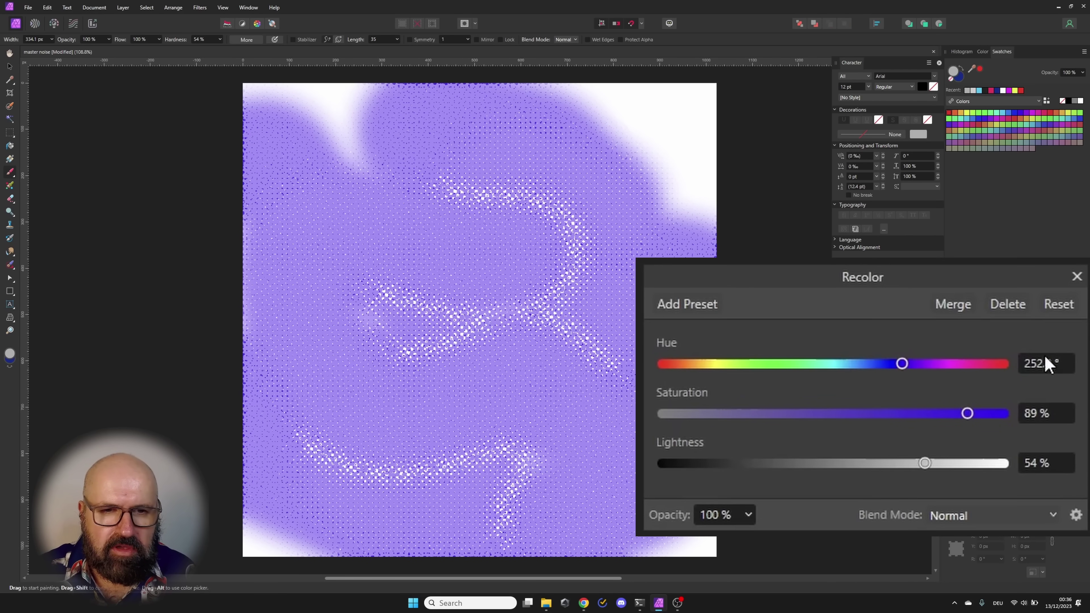
left_click_drag(926, 465, 846, 462)
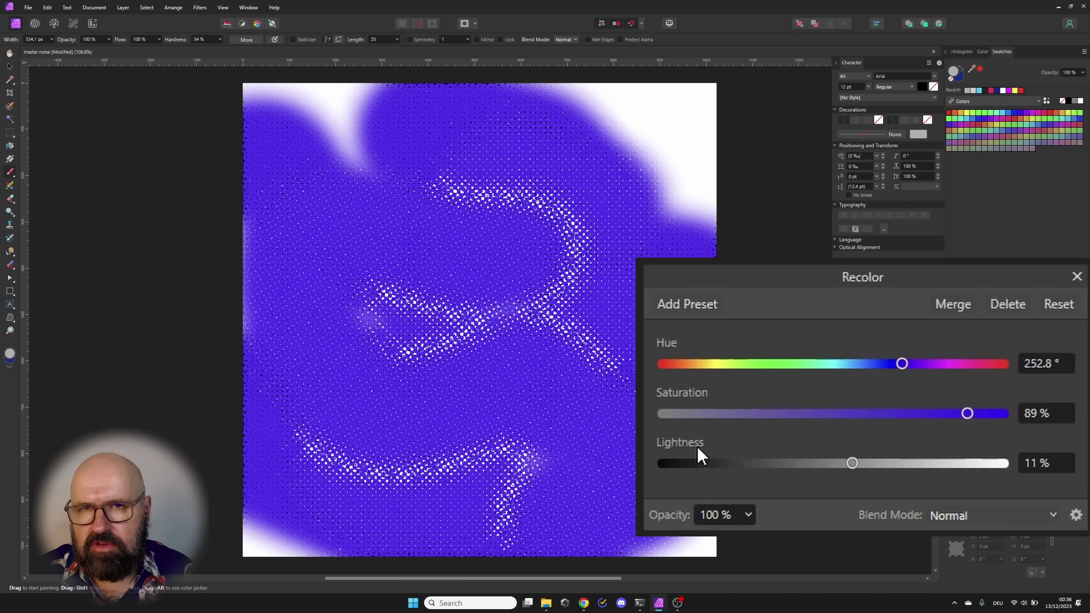
left_click_drag(968, 413, 944, 413)
left_click_drag(907, 363, 845, 383)
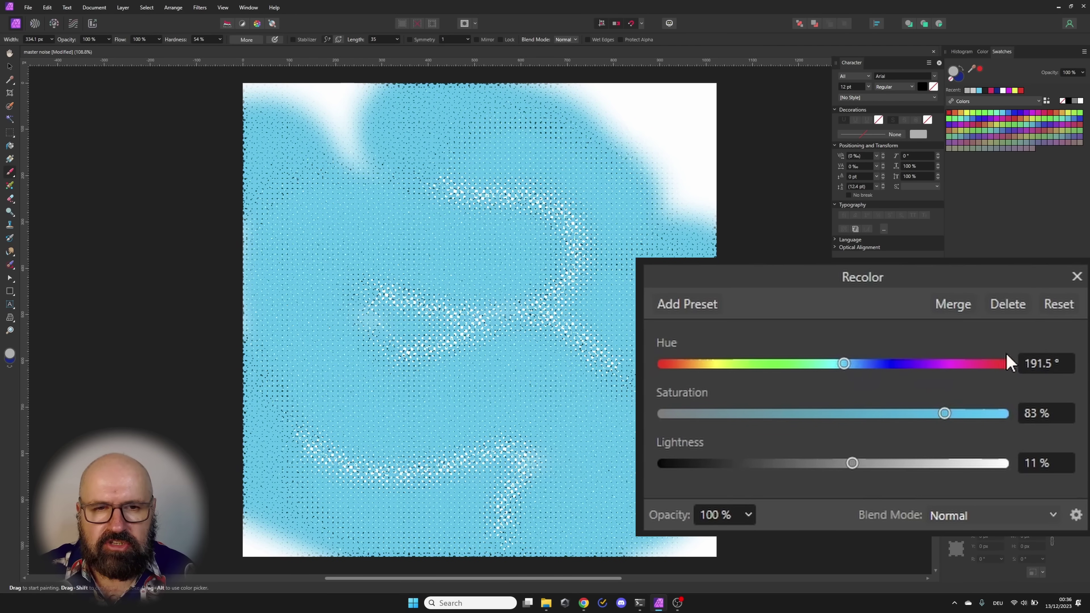
Show the hidden Rectangle layer and set its blend mode to Hue
left_click(1076, 276)
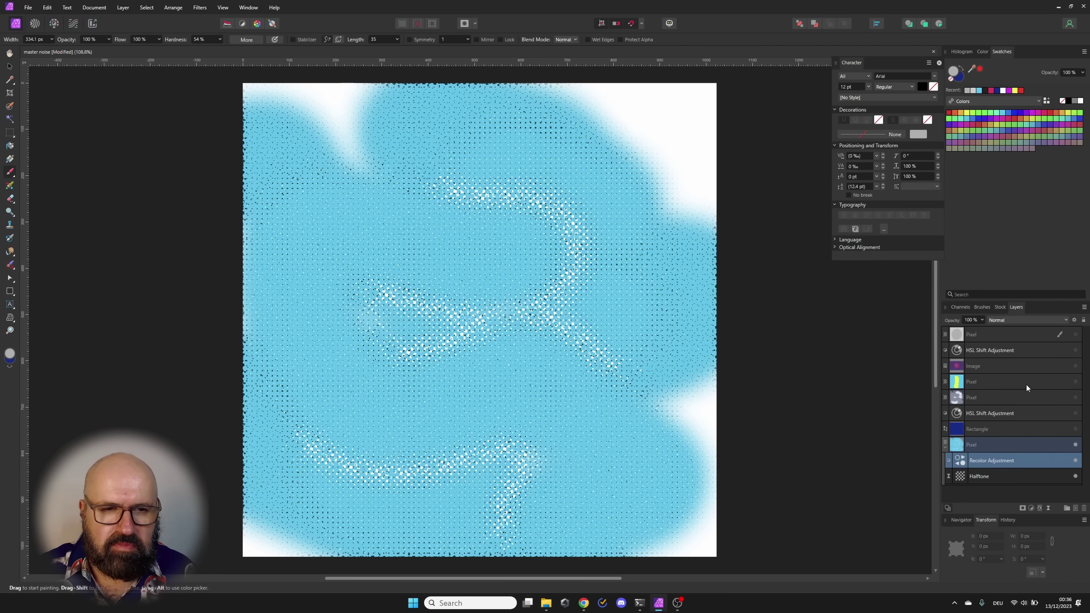
left_click(1076, 429)
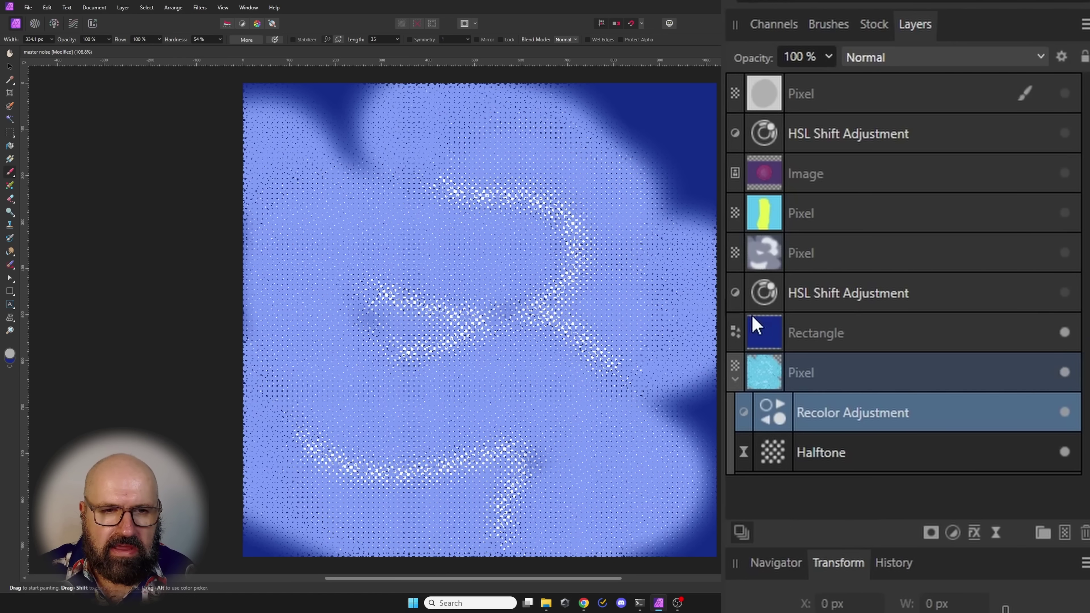
left_click(758, 333)
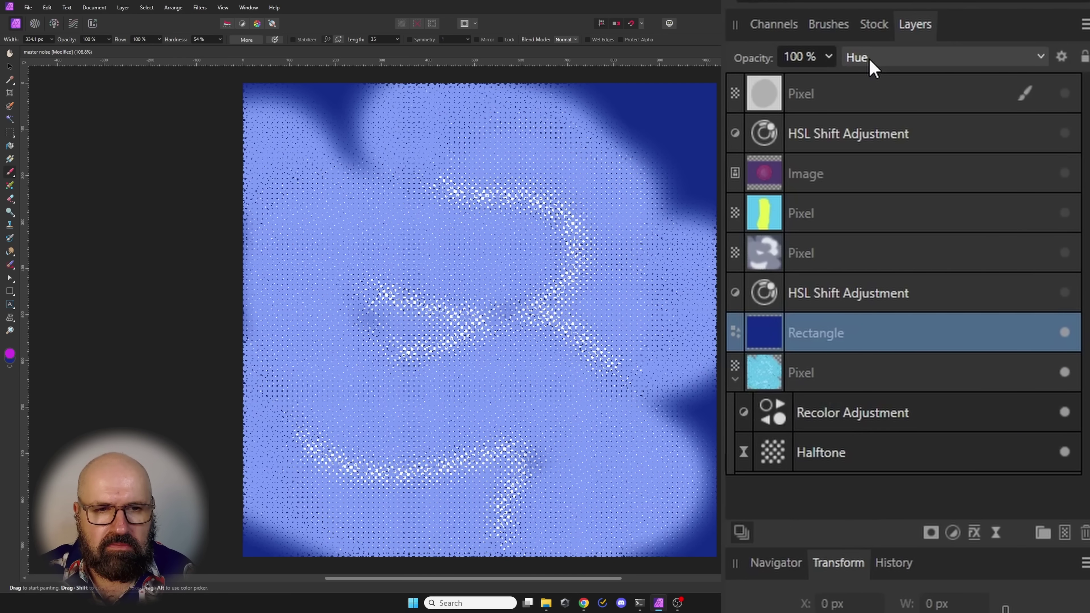
Set the lower HSL Shift adjustment's Saturation Shift to -22%
double_click(766, 293)
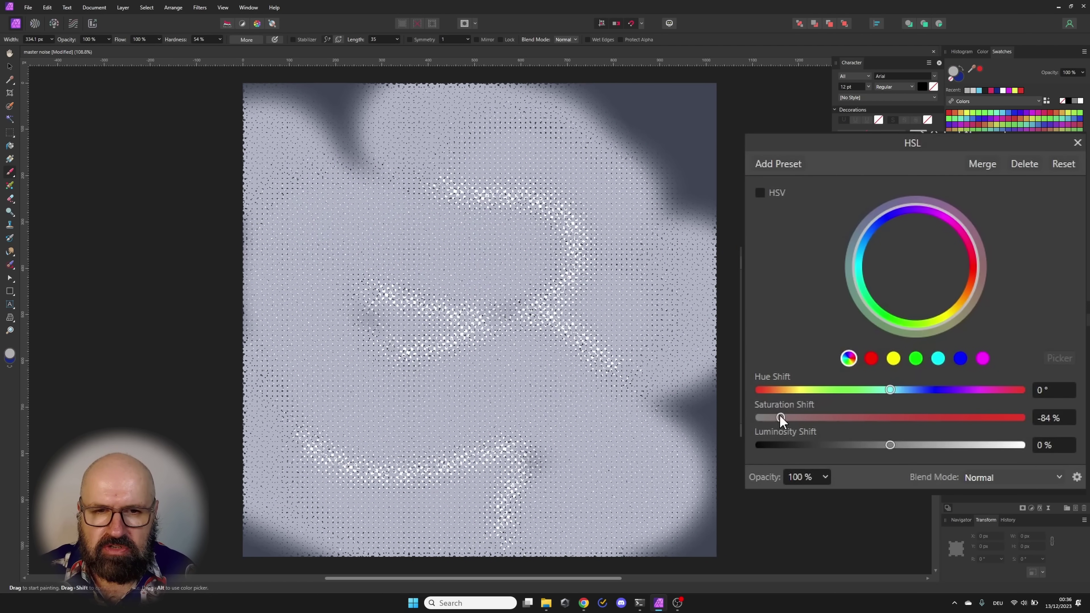
left_click_drag(781, 417, 862, 419)
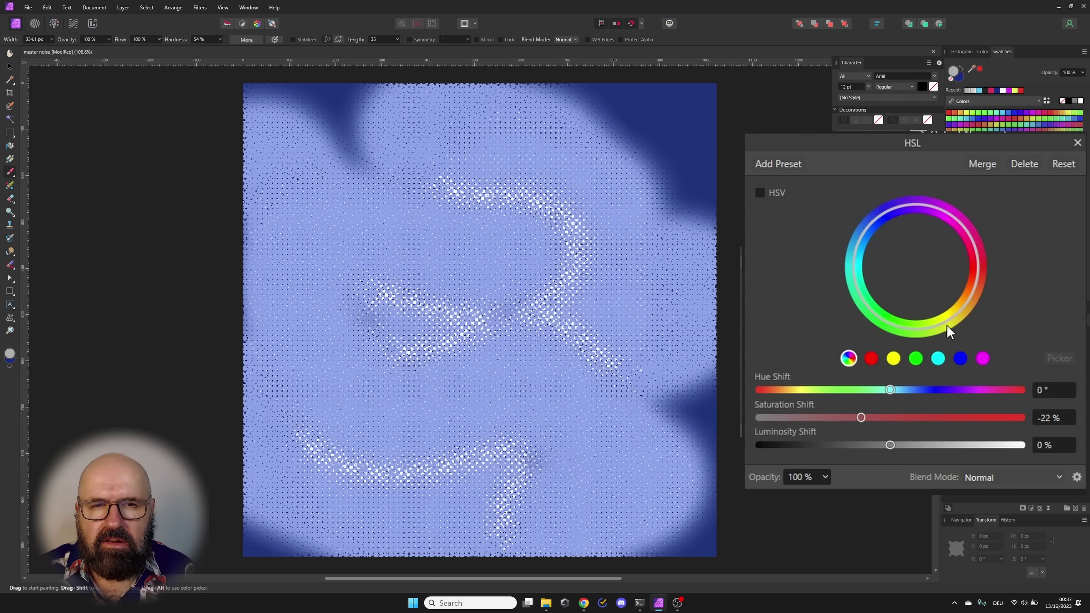
left_click(1078, 142)
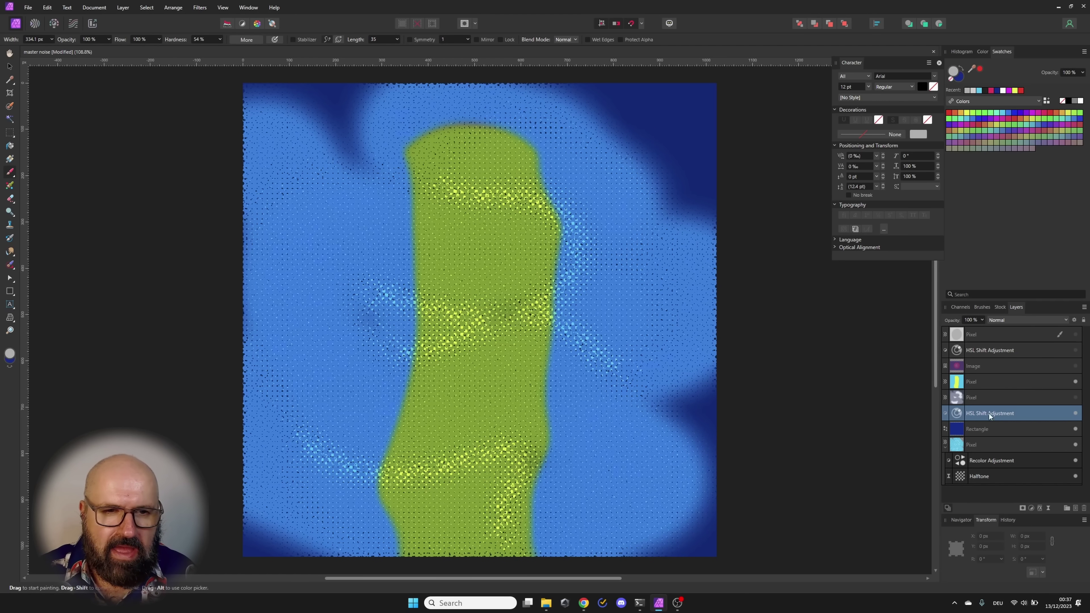
On the yellow Pixel layer, paint a large orange vertical stroke down the middle
left_click(958, 384)
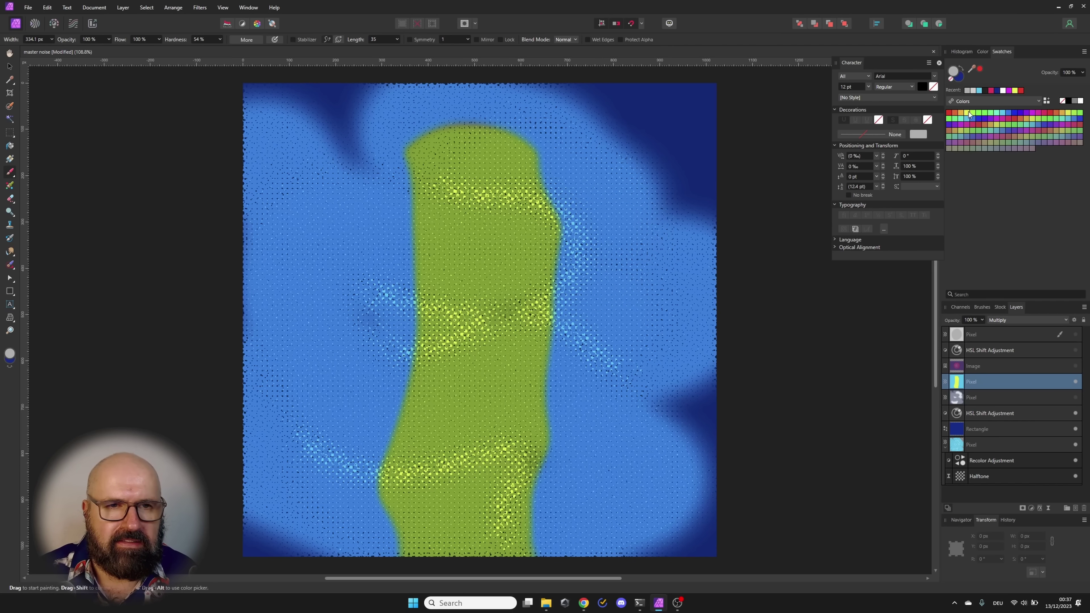
left_click(954, 116)
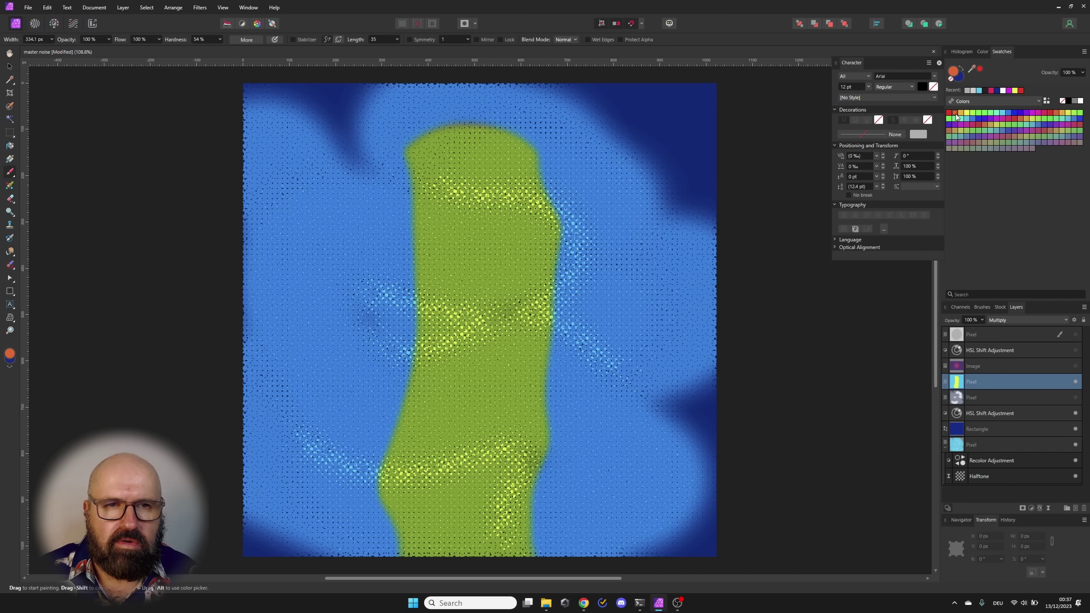
left_click(362, 185)
key("ctrl+z")
mouse_move(426, 158)
left_mouse_down()
mouse_move(480, 171)
mouse_move(424, 220)
mouse_move(495, 283)
mouse_move(490, 344)
mouse_move(516, 269)
mouse_move(536, 373)
mouse_move(406, 365)
mouse_move(407, 490)
mouse_move(550, 541)
left_mouse_up()
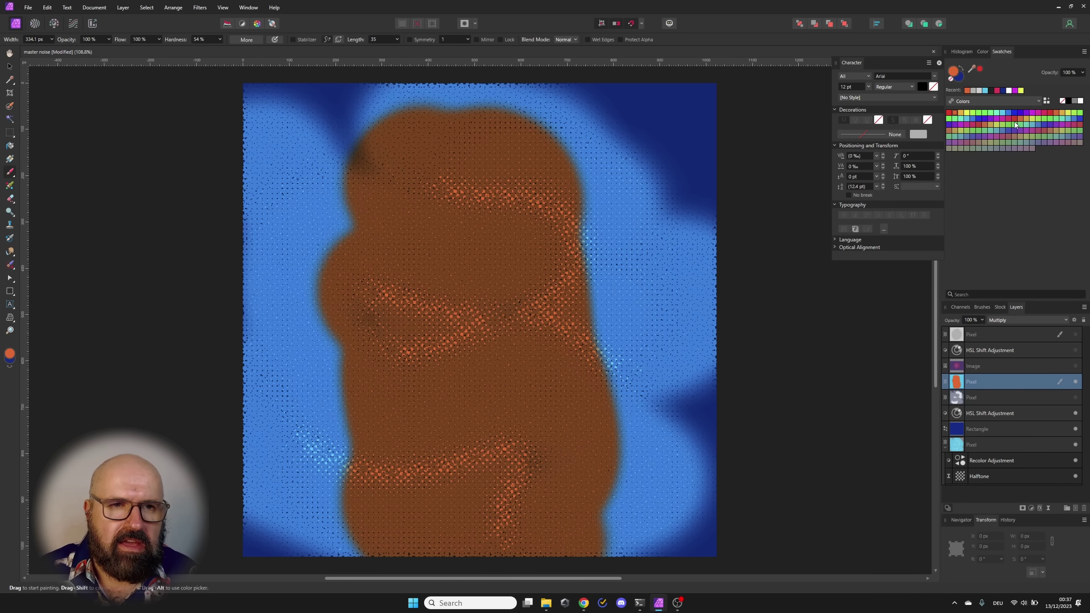
Paint a wide purple band across the image
left_click(1038, 114)
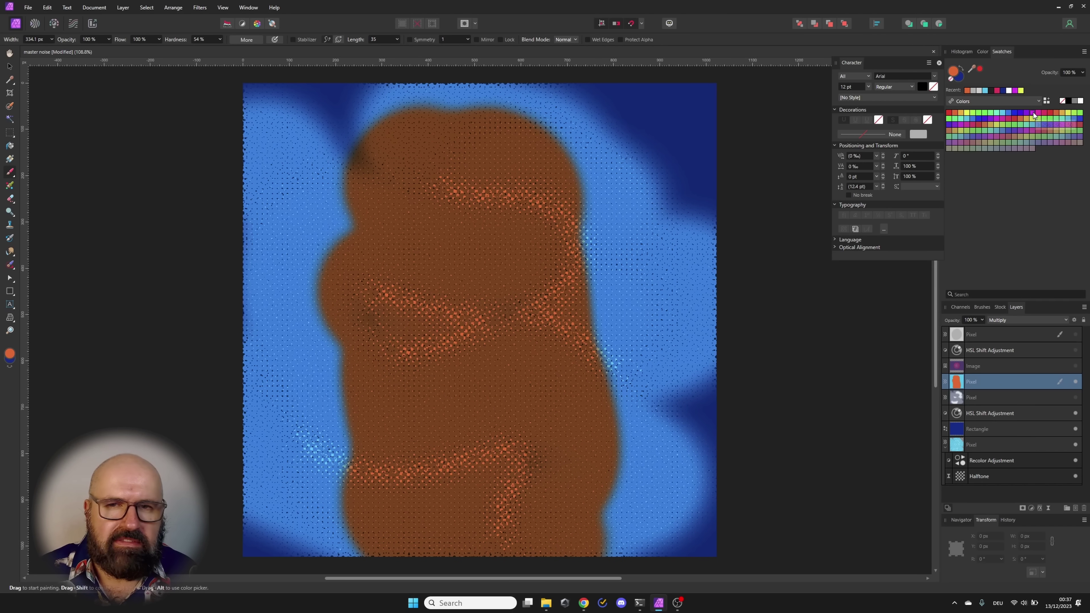
left_click(378, 294)
key("ctrl+z")
mouse_move(202, 213)
left_mouse_down()
mouse_move(345, 298)
mouse_move(562, 312)
mouse_move(798, 225)
mouse_move(701, 313)
mouse_move(392, 380)
mouse_move(256, 329)
left_mouse_up()
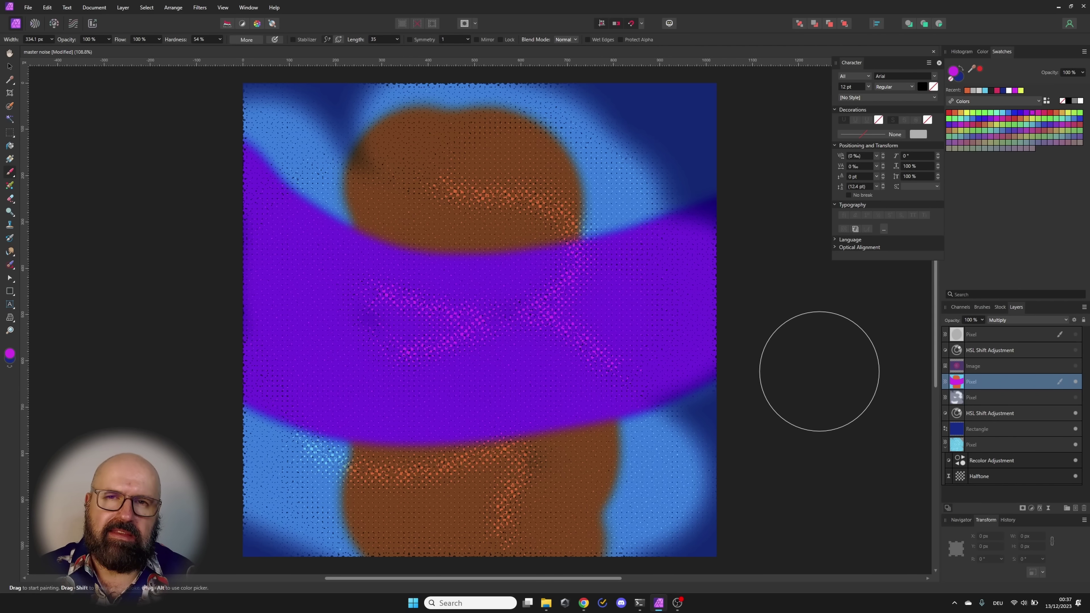
Apply a Mirror filter with 8 mirrors to the Image layer, centre moved left
left_click(959, 367, "alt")
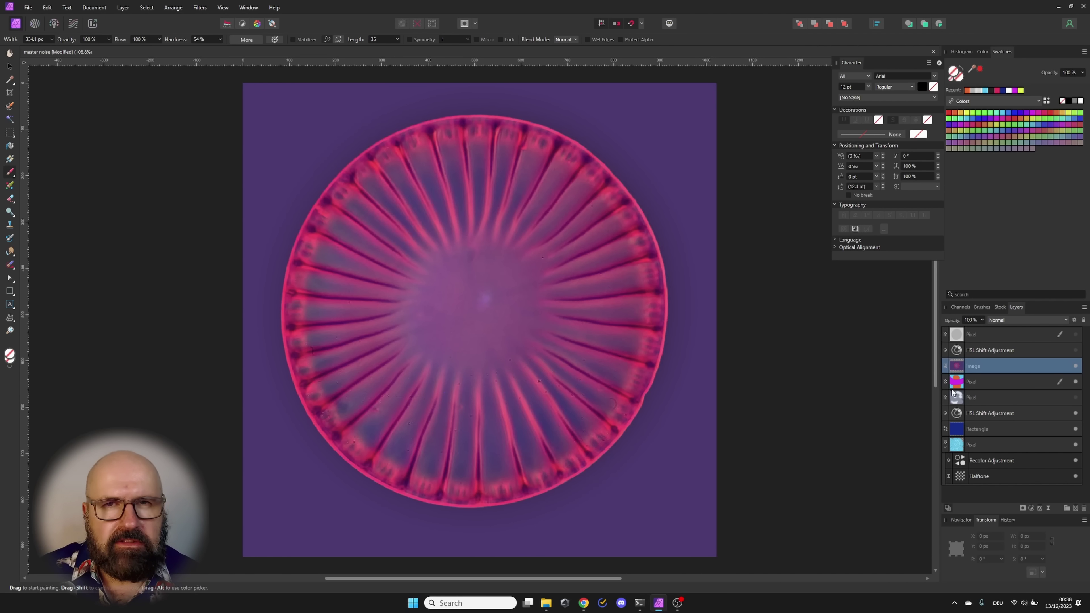
key("v")
left_click(200, 7)
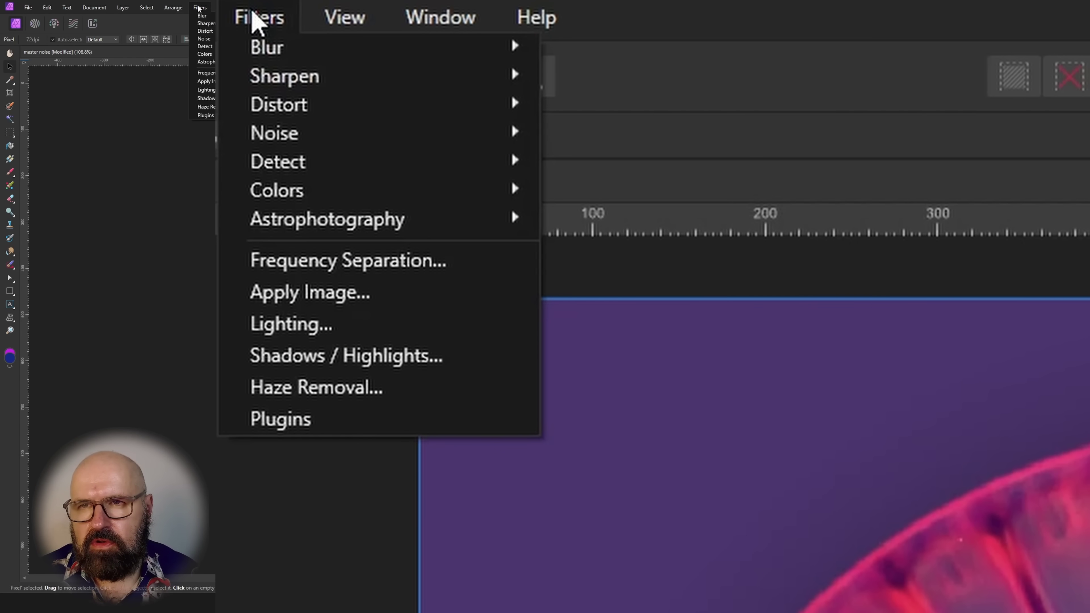
mouse_move(276, 110)
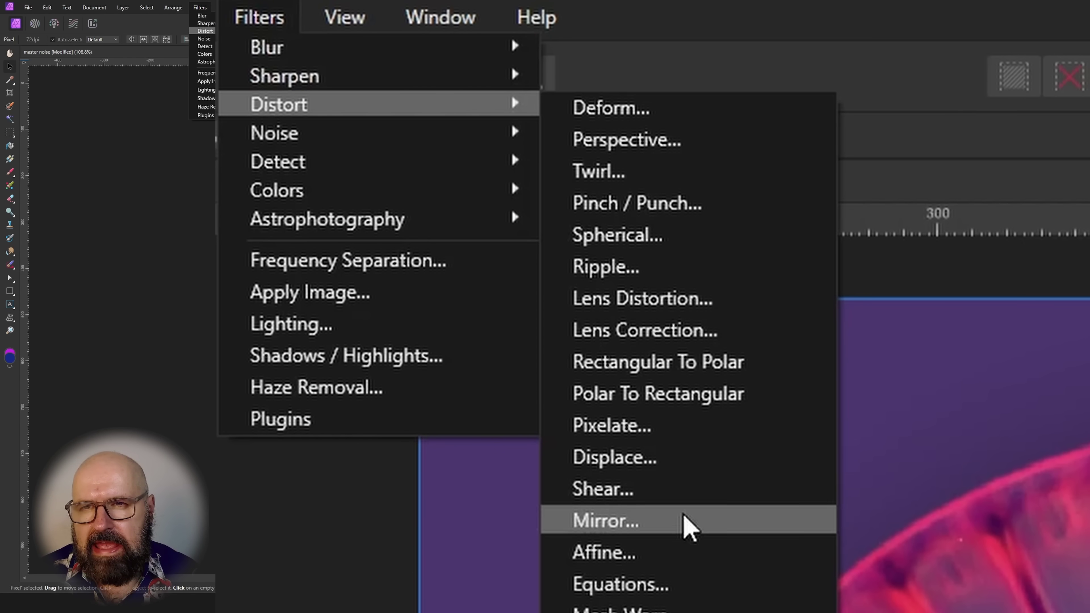
left_click(687, 521)
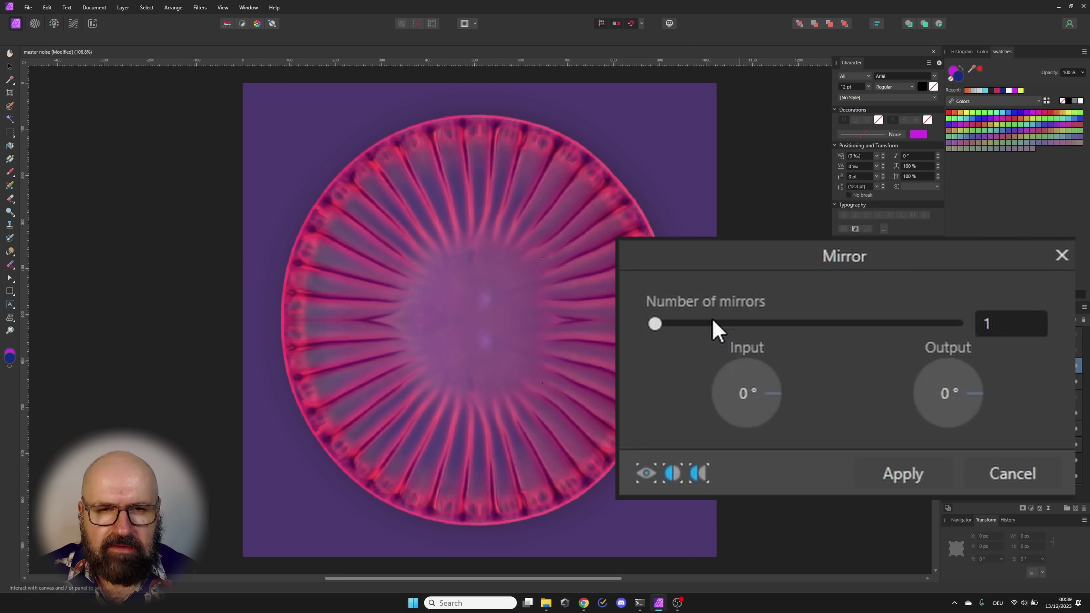
left_click_drag(657, 324, 767, 322)
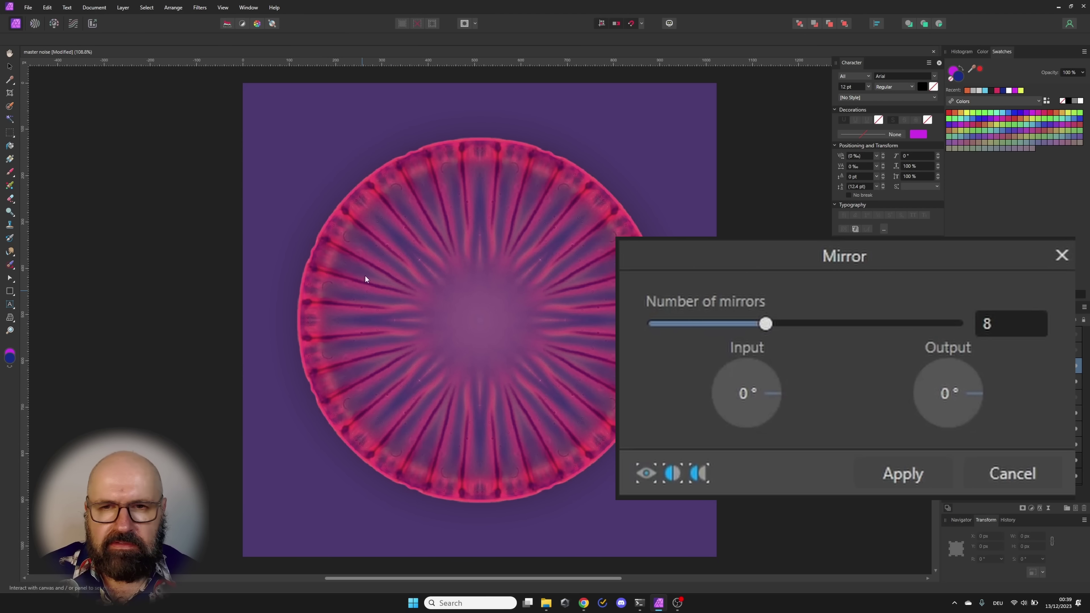
left_click_drag(483, 310, 308, 309)
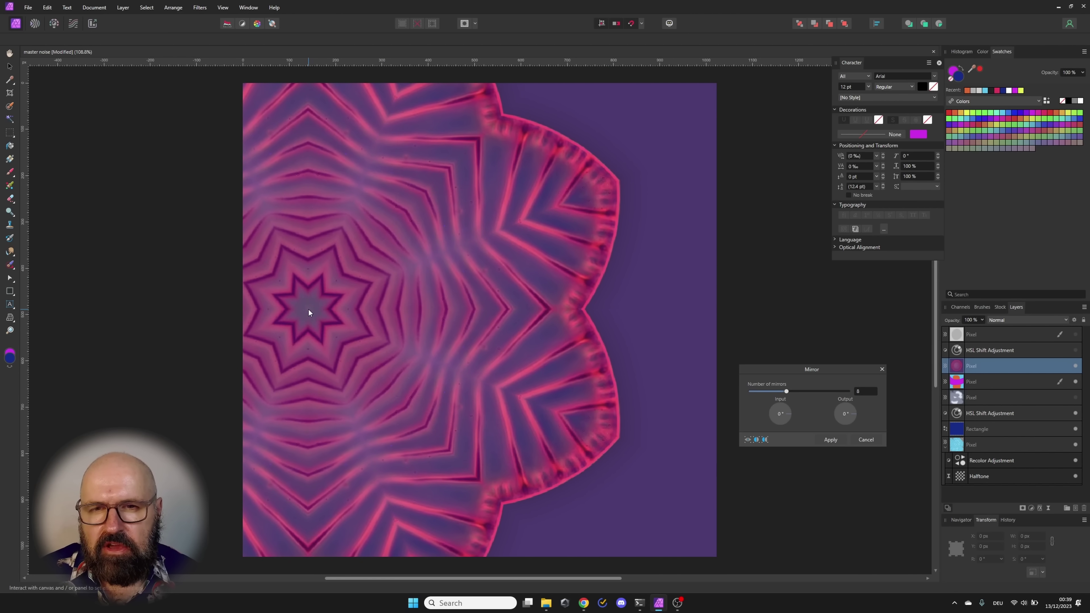